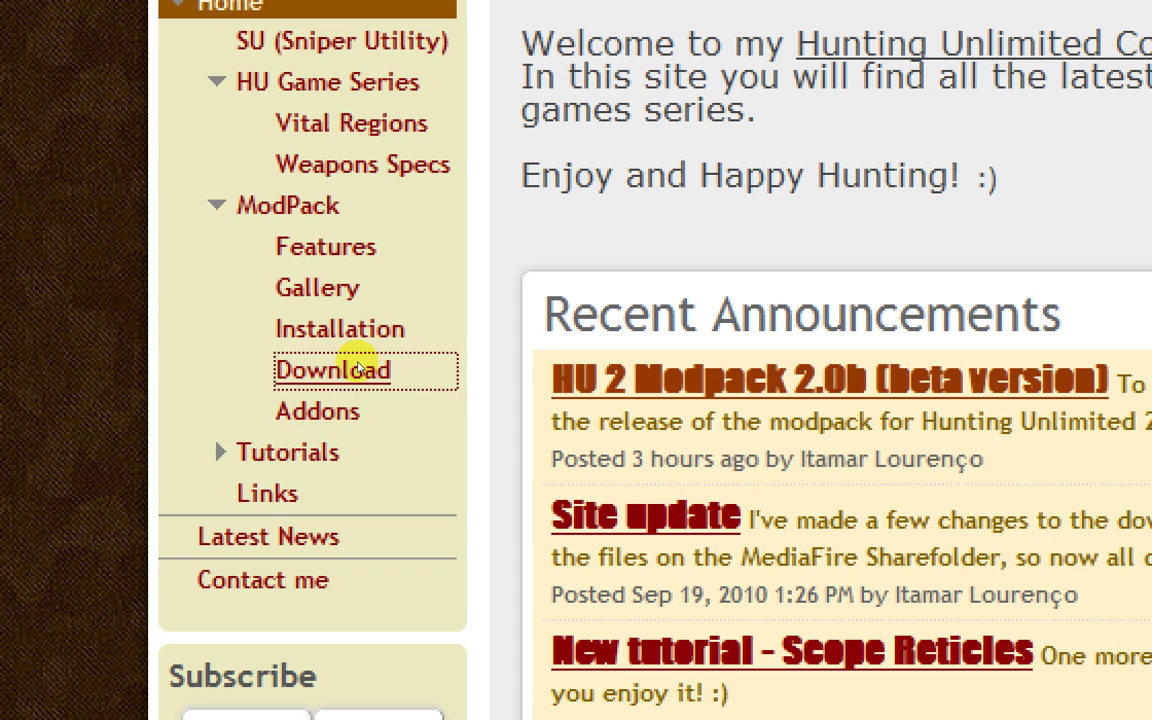
Open the ModPack Download page and highlight its Full Pack and Update Pack entries.
left_click(358, 369)
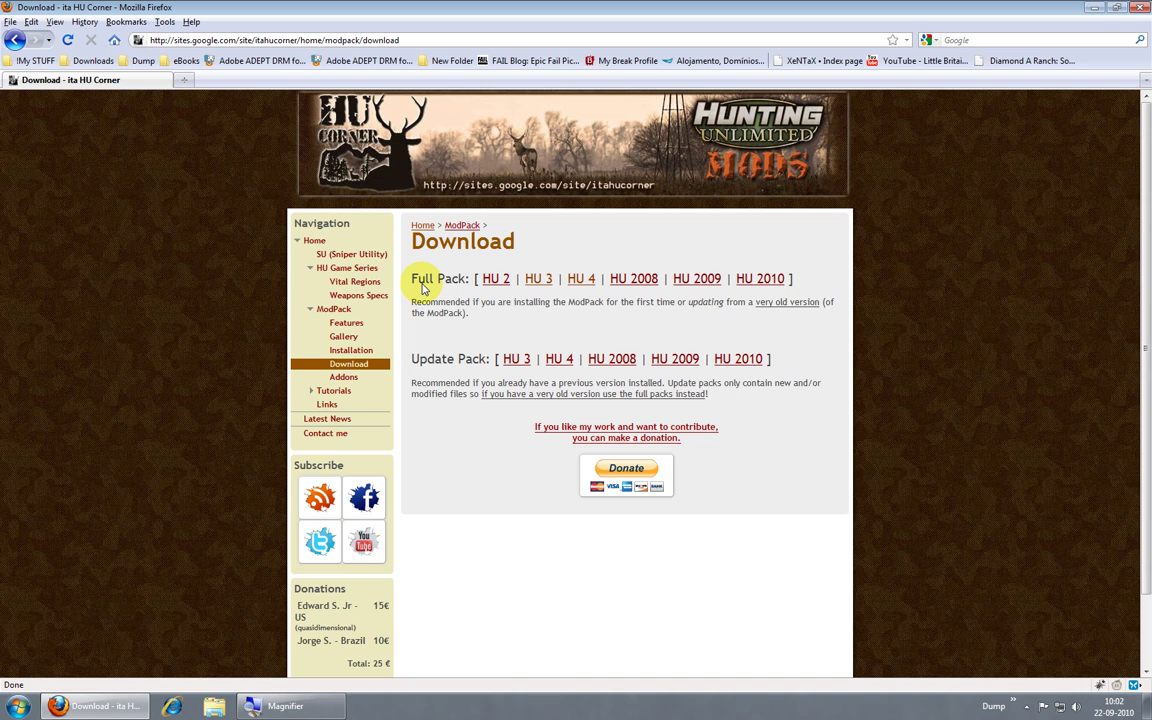
left_click_drag(422, 283, 590, 336)
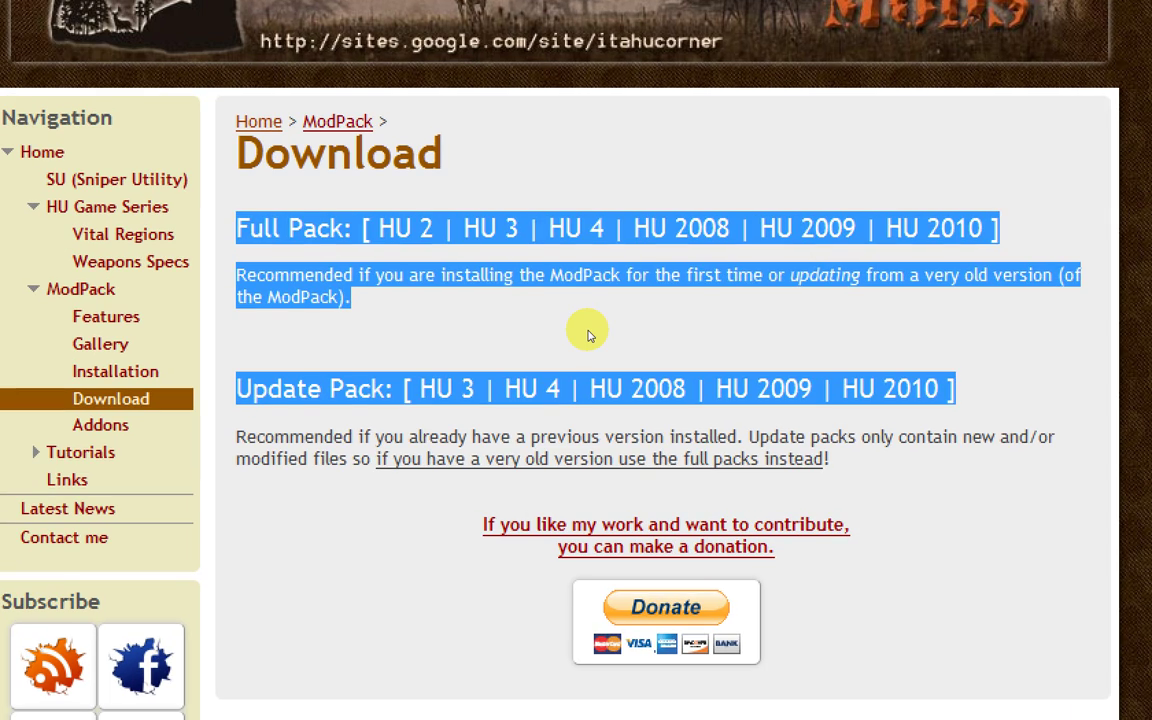
left_click(548, 321)
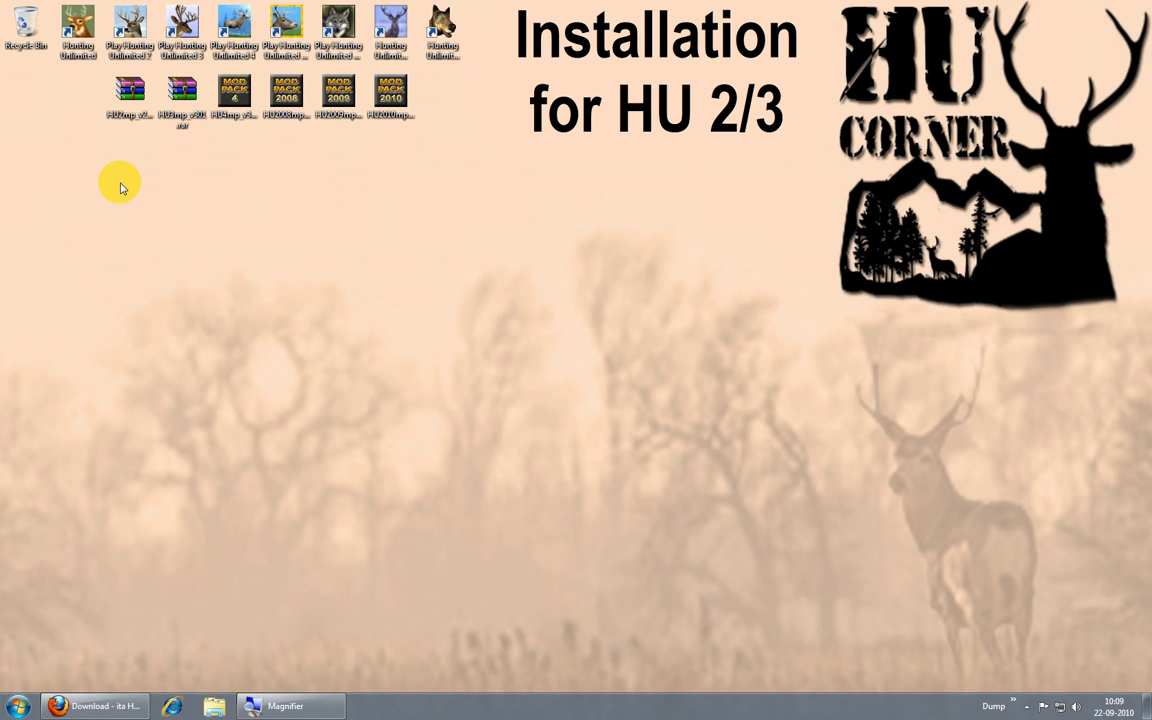
Open the HU2mp_v2b.rar archive from the desktop and place its window clear of the desktop icons.
left_click_drag(121, 172, 183, 30)
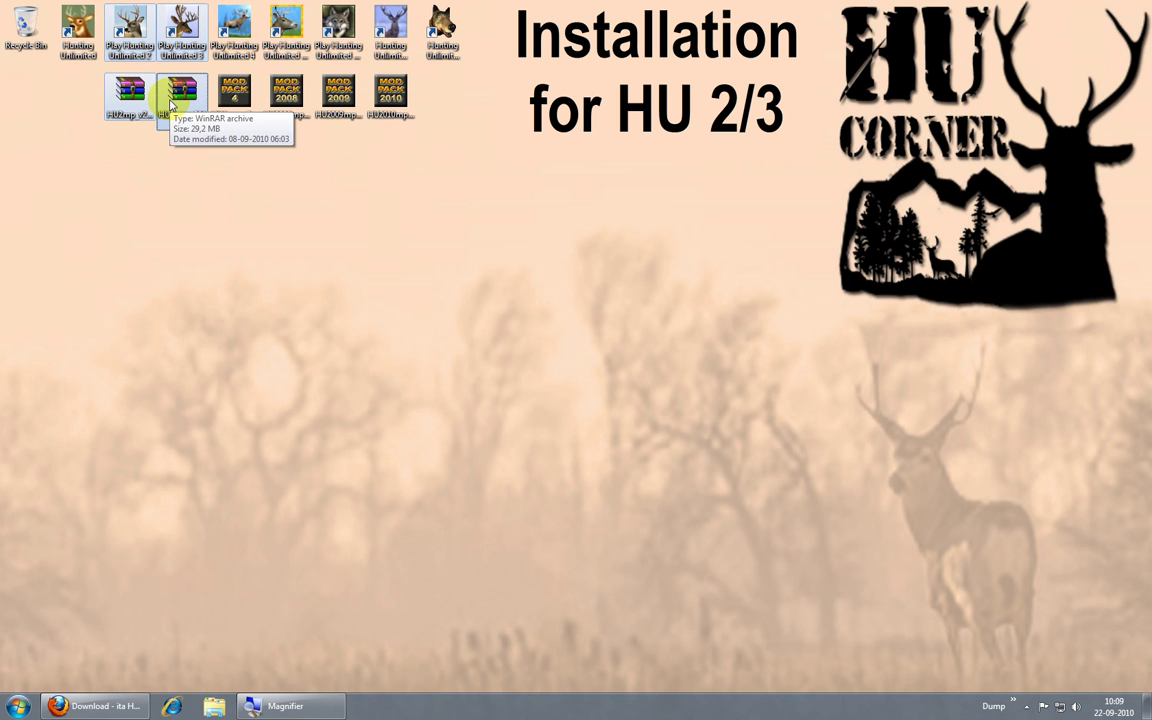
left_click(142, 158)
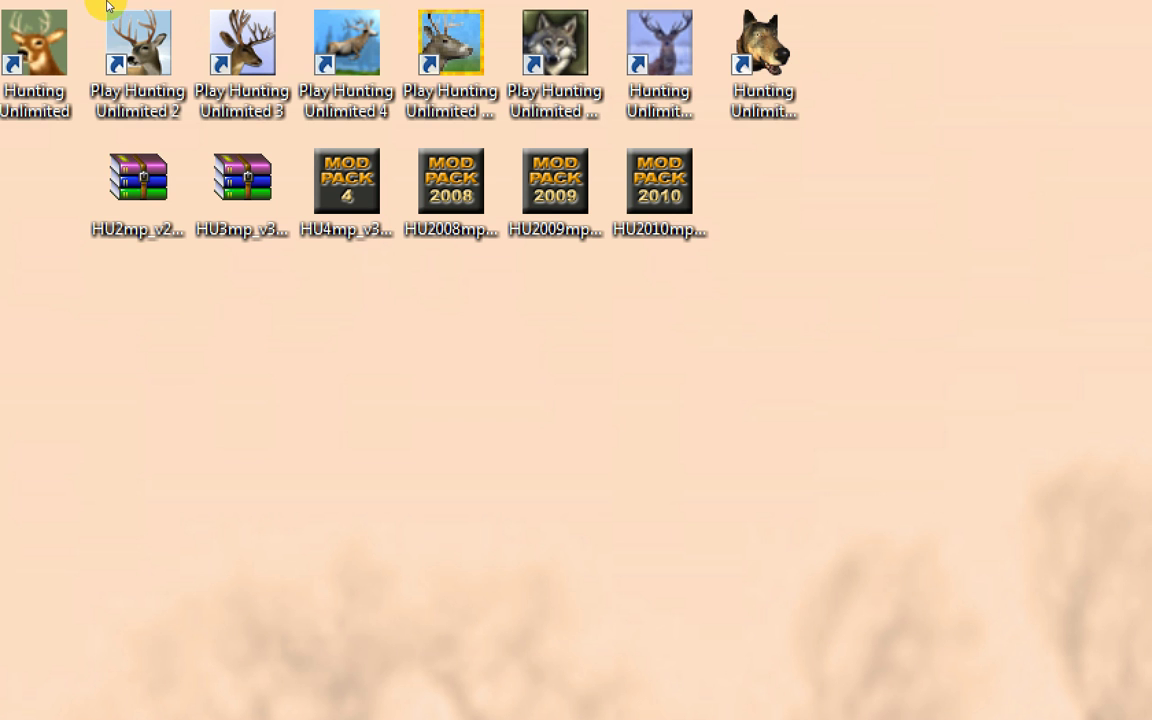
double_click(138, 105)
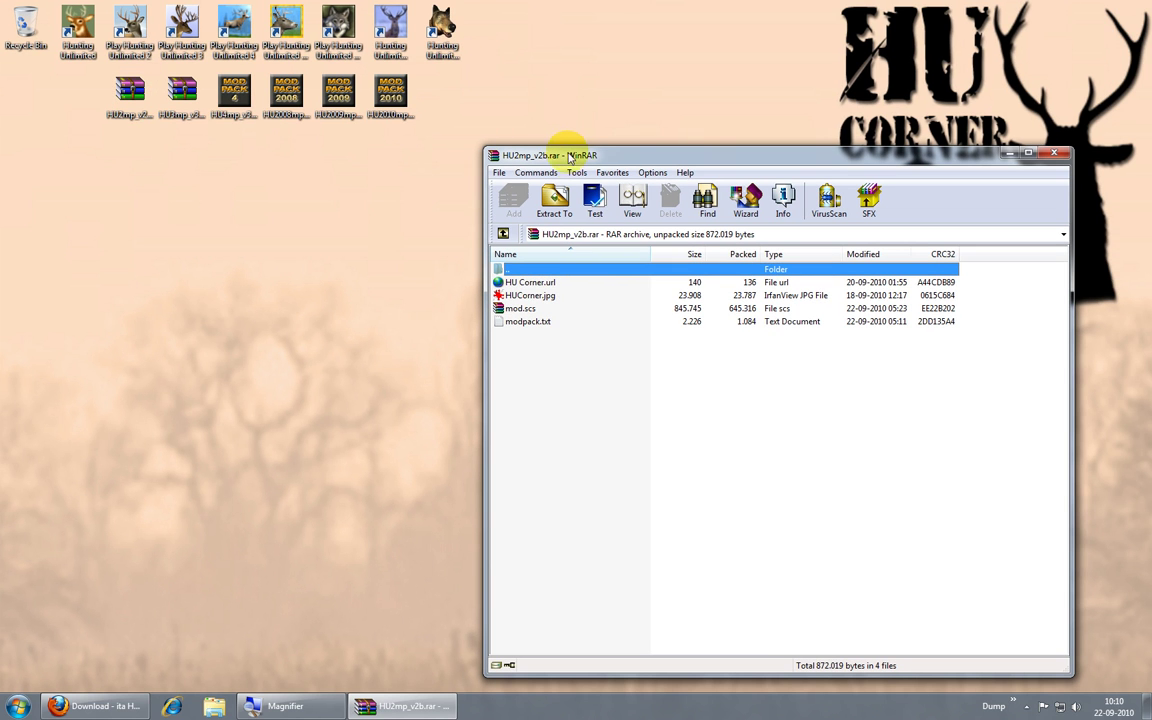
left_click_drag(578, 162, 632, 28)
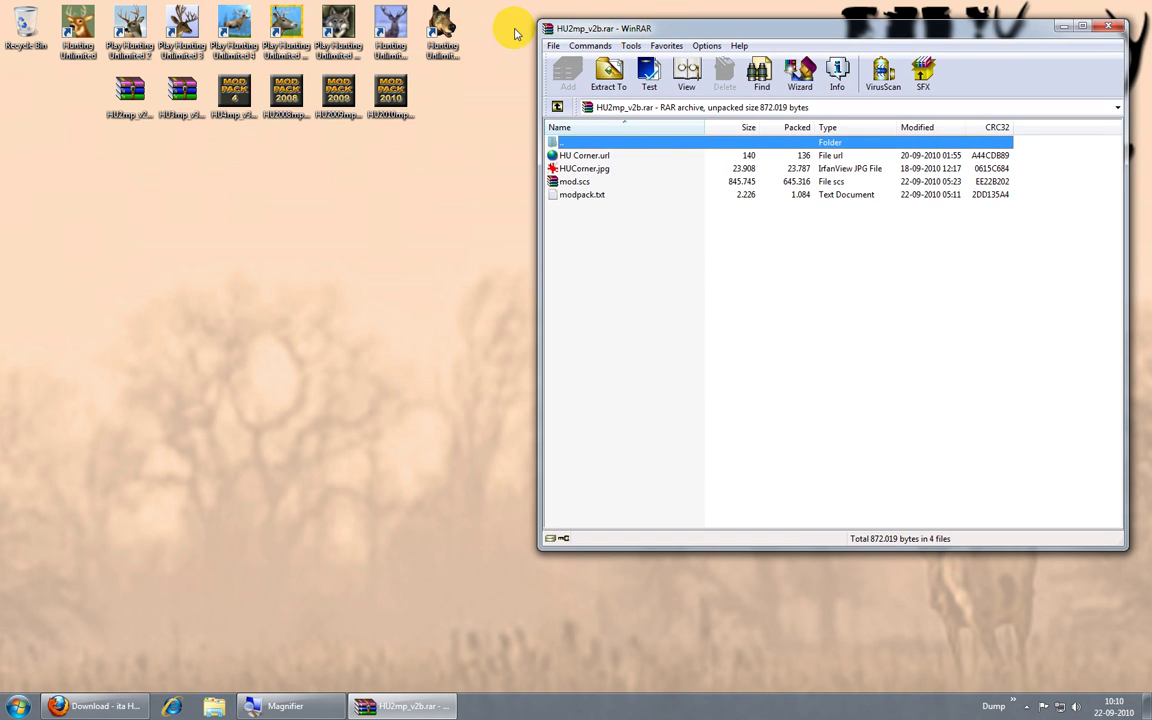
Open the file location of the Play Hunting Unlimited 2 shortcut and arrange the folder and archive windows side by side.
left_click(135, 37)
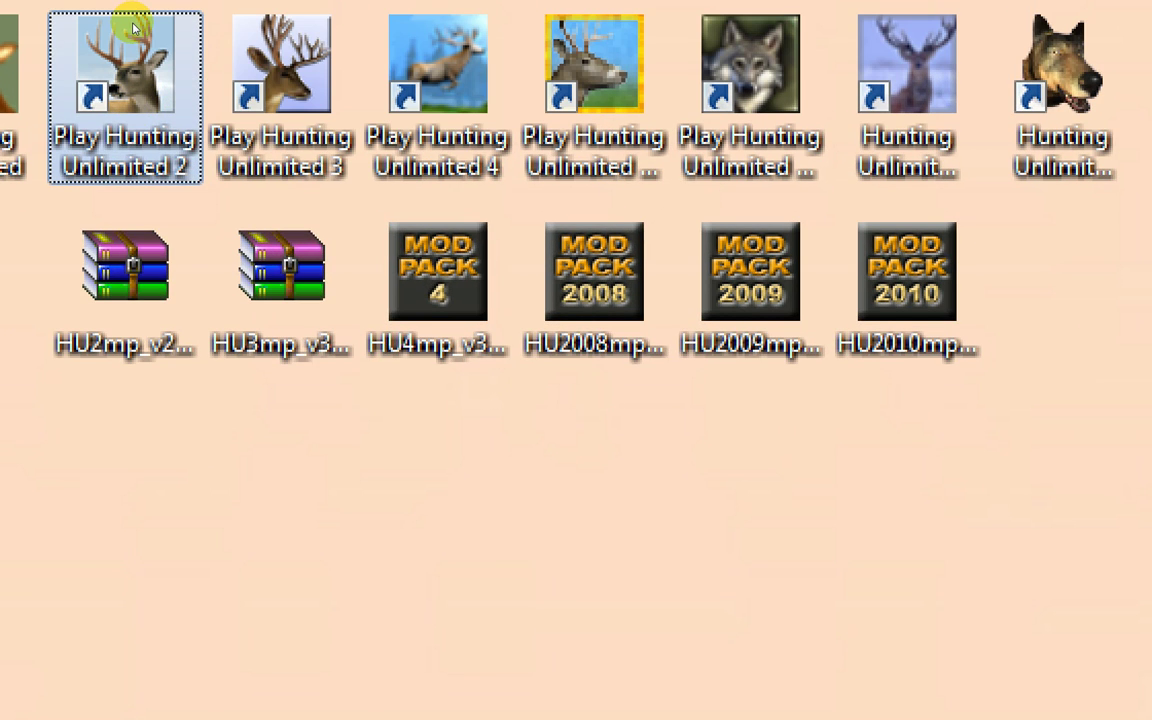
right_click(134, 66)
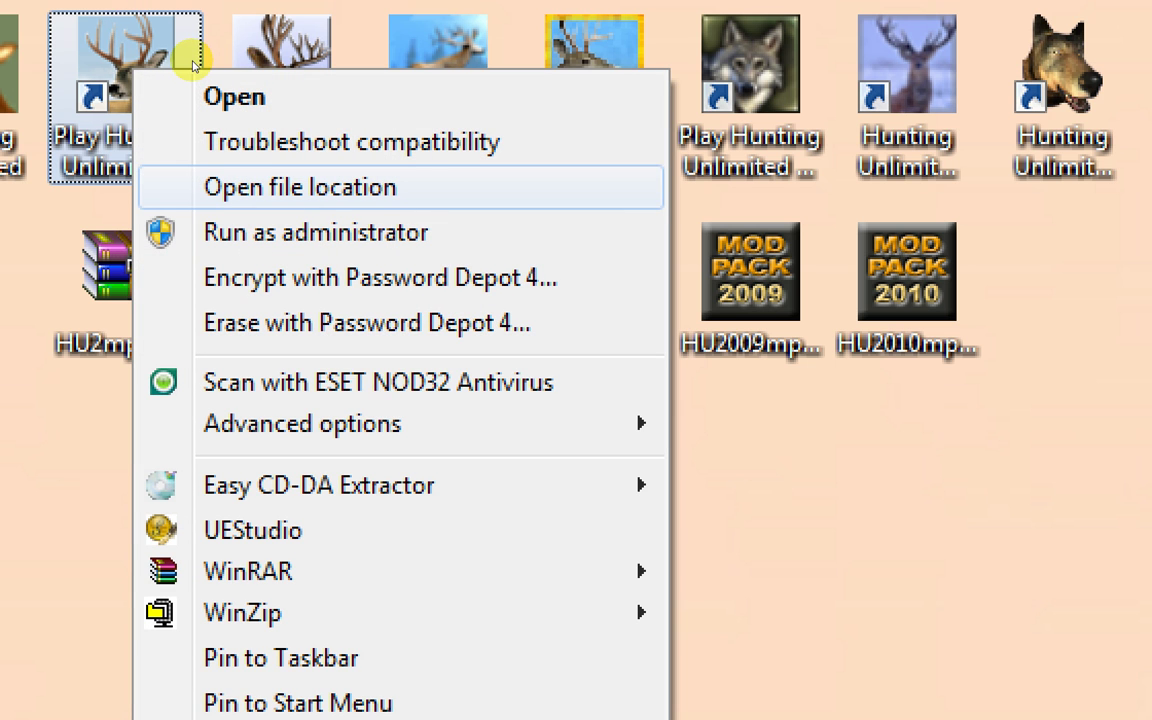
key("Return")
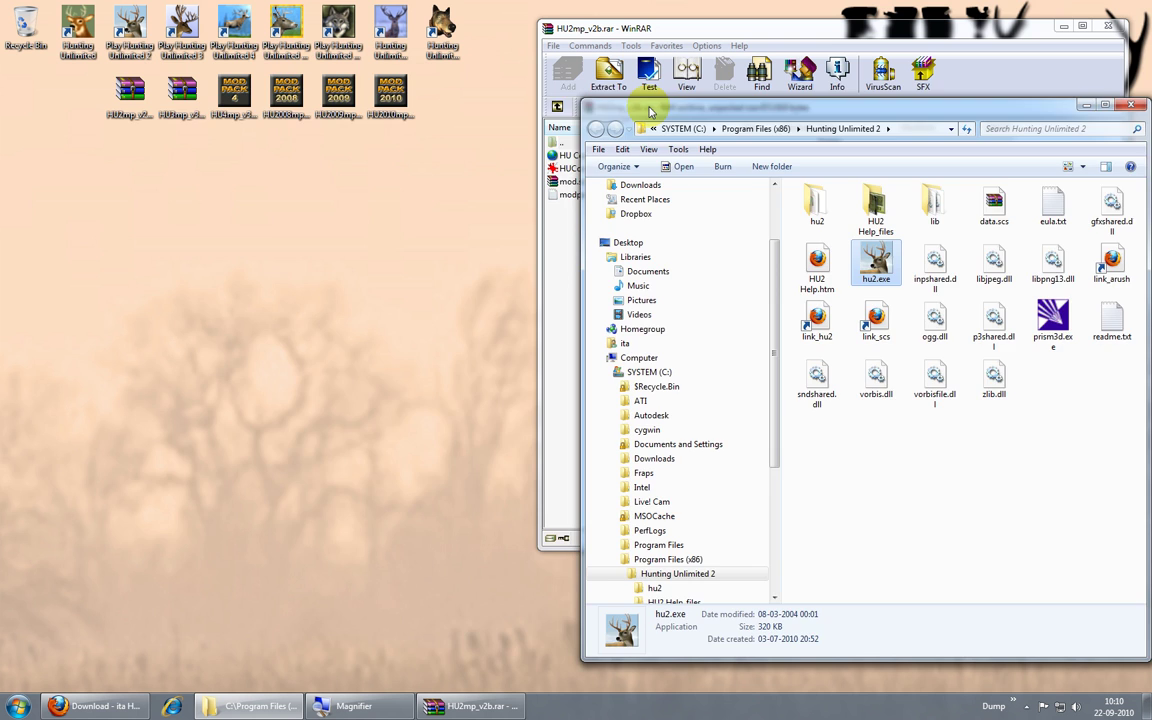
left_click_drag(597, 106, 97, 127)
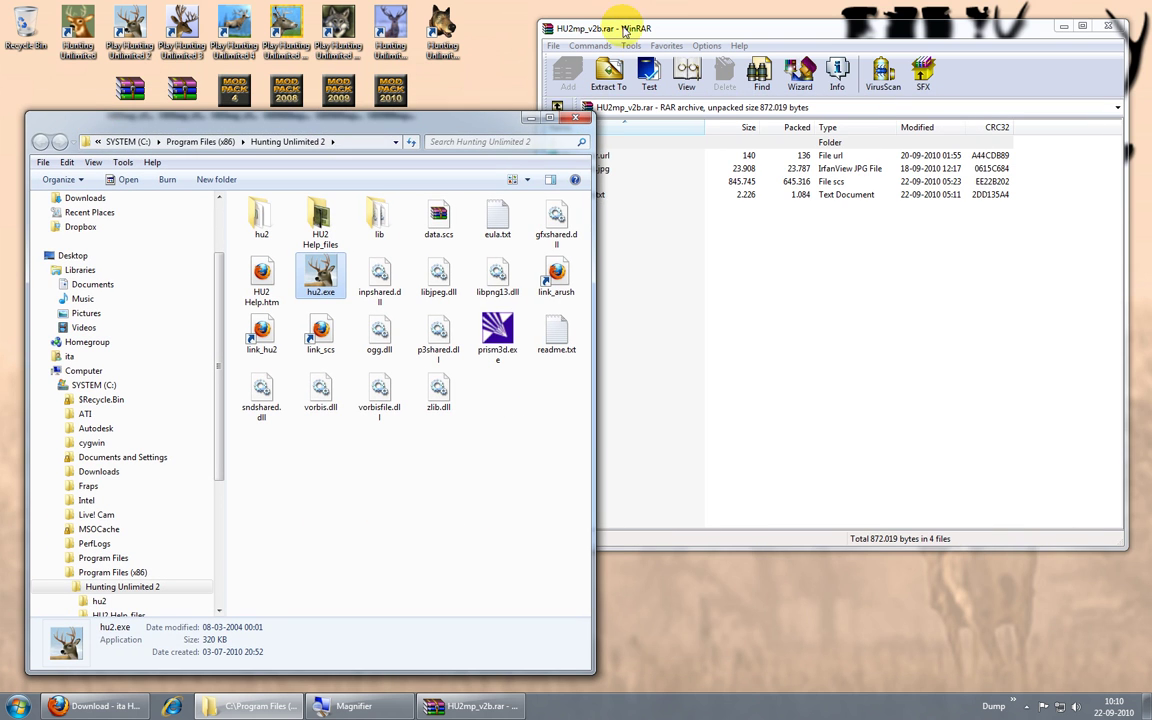
left_click(540, 28)
left_click_drag(540, 28, 612, 108)
Open the hu2 subfolder of Hunting Unlimited 2 and extract mod.scs from the archive into it.
left_click(260, 228)
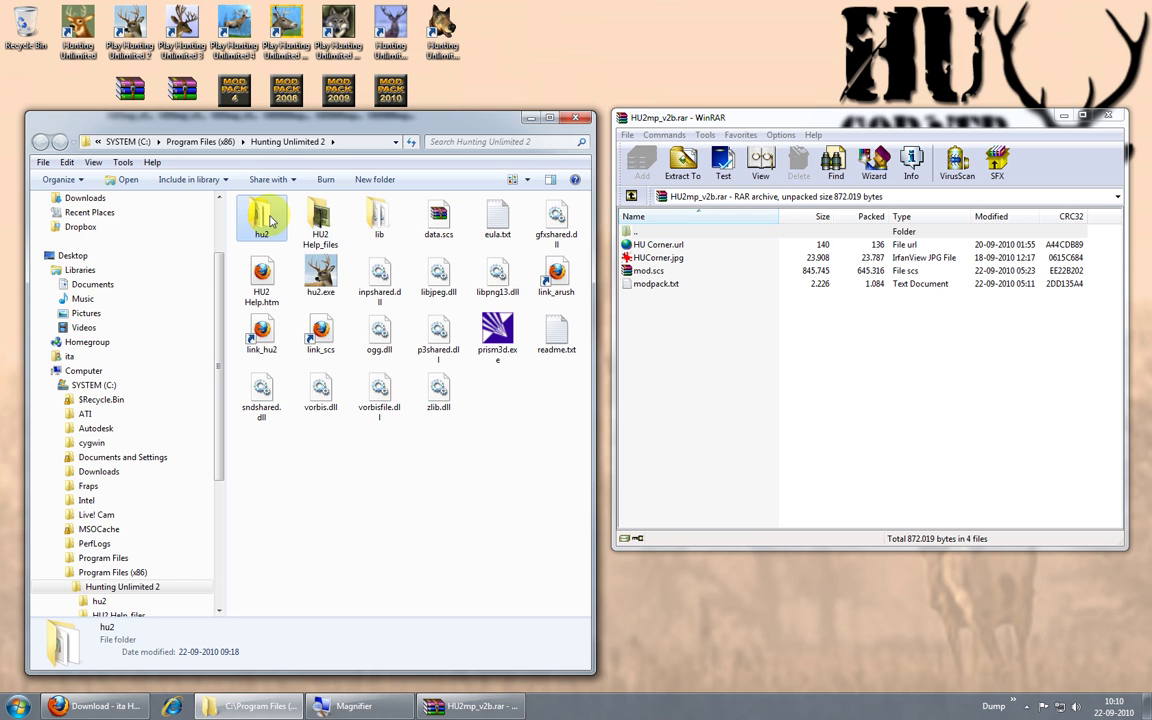
double_click(270, 222)
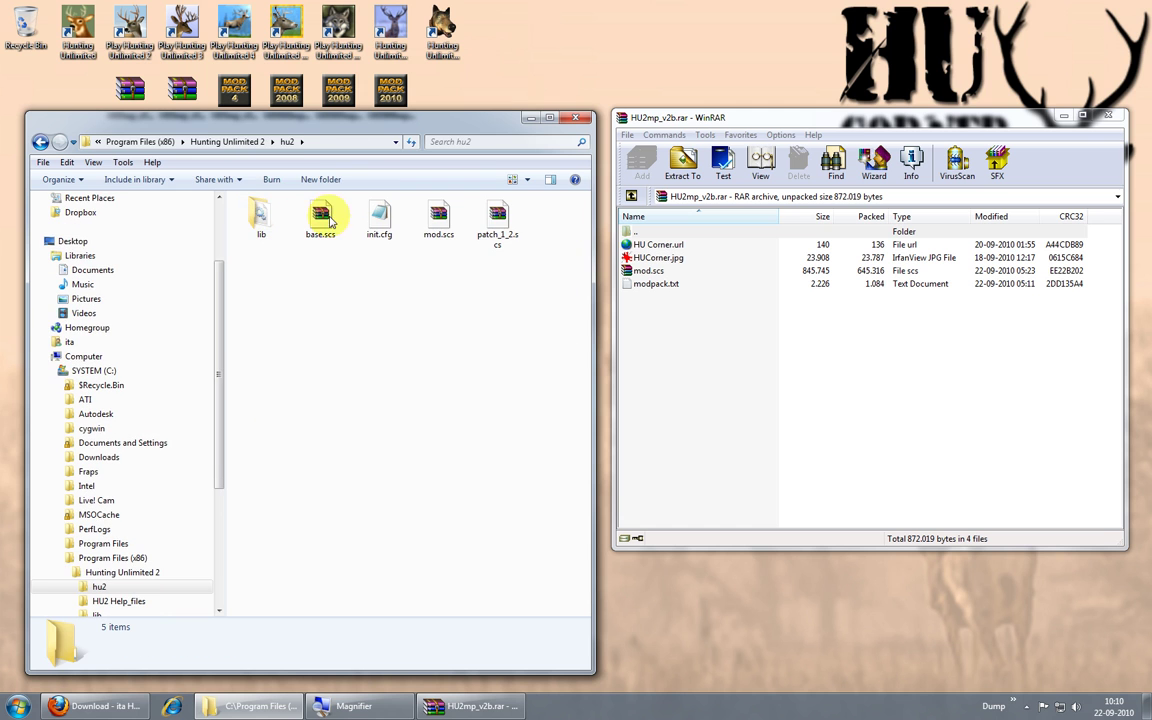
left_click(652, 271)
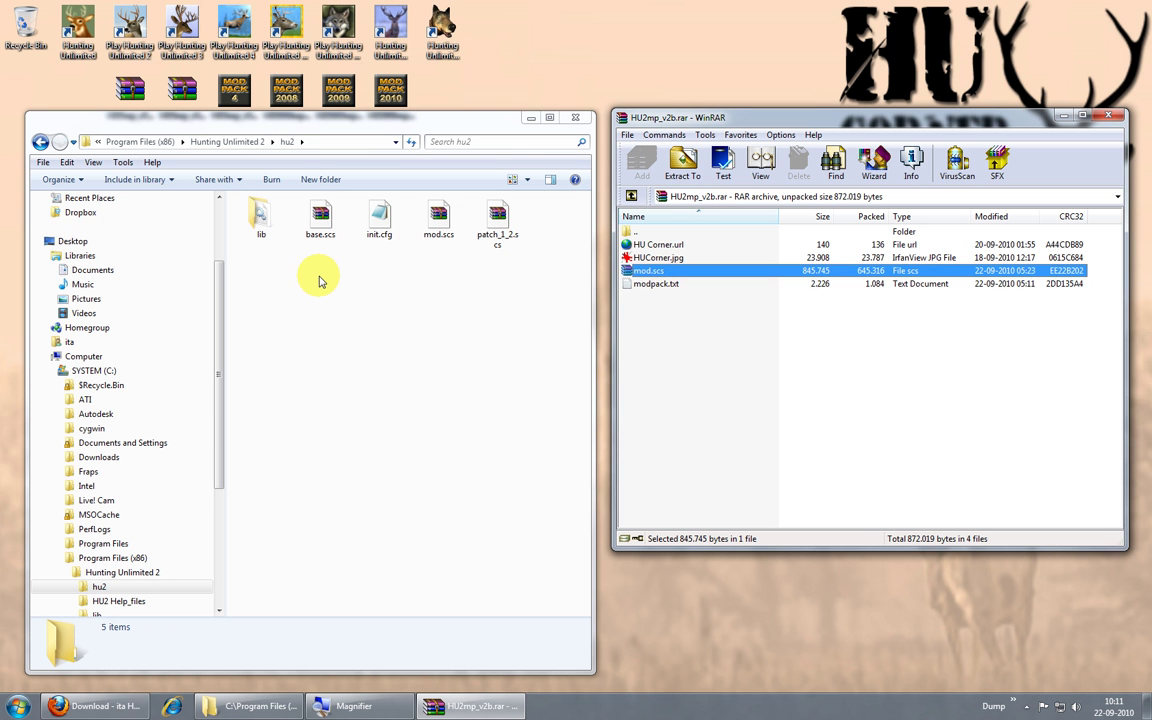
left_click_drag(318, 281, 321, 275)
left_click(508, 290)
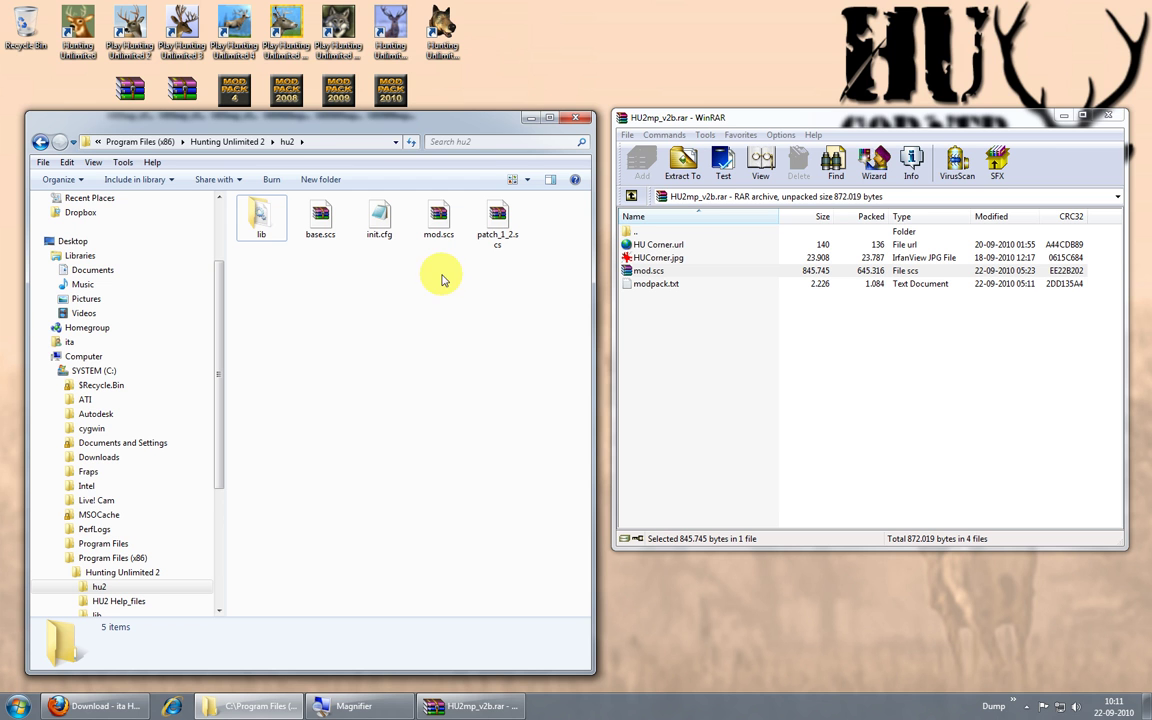
Open init.cfg from the hu2 folder and highlight the mod entry mount -o ro,p3 "hu2/mod.scs" / to examine it.
left_click(382, 222)
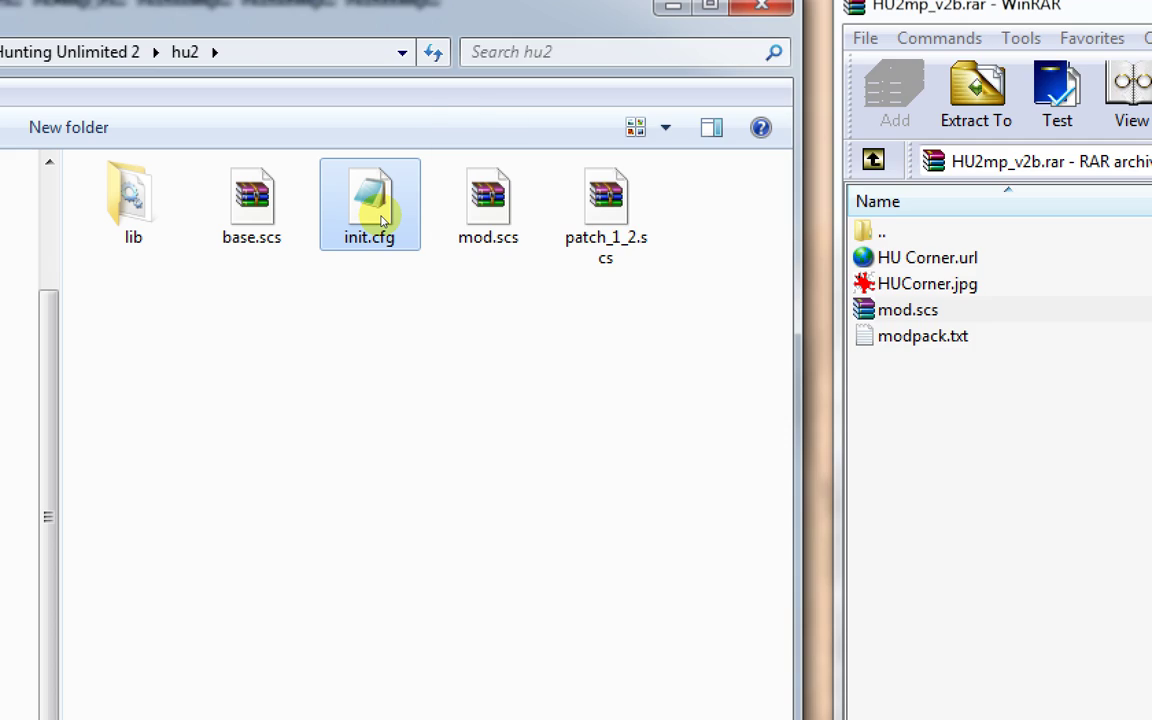
double_click(381, 220)
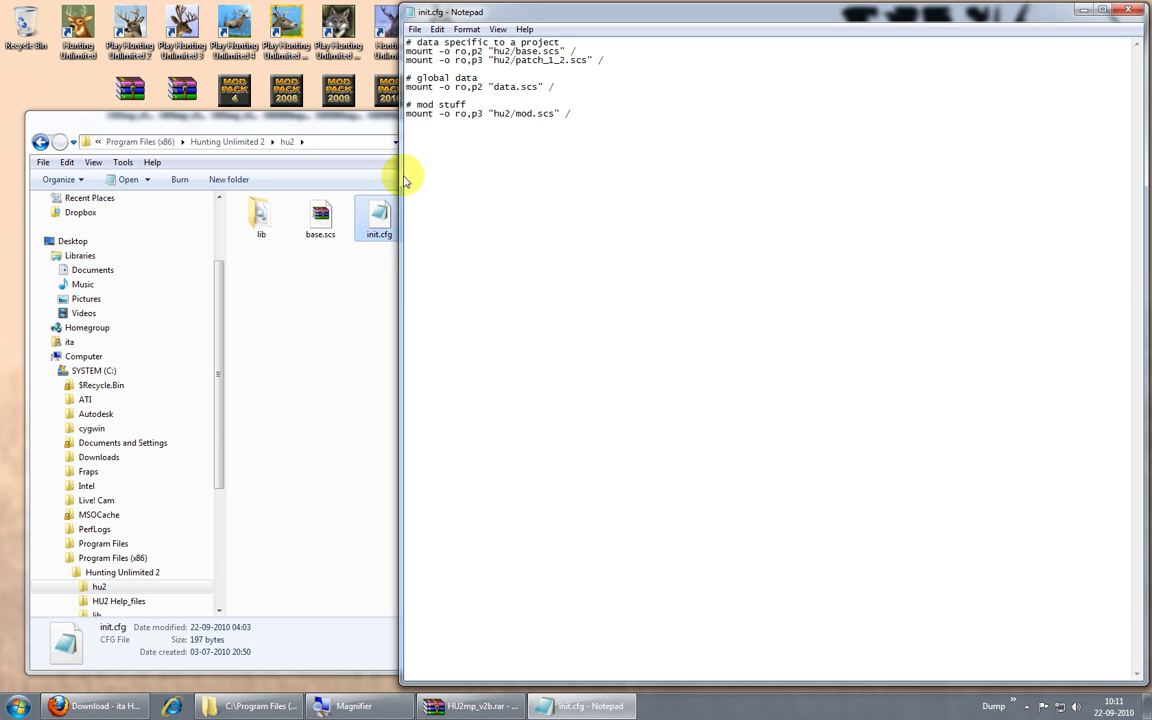
left_click_drag(573, 114, 406, 118)
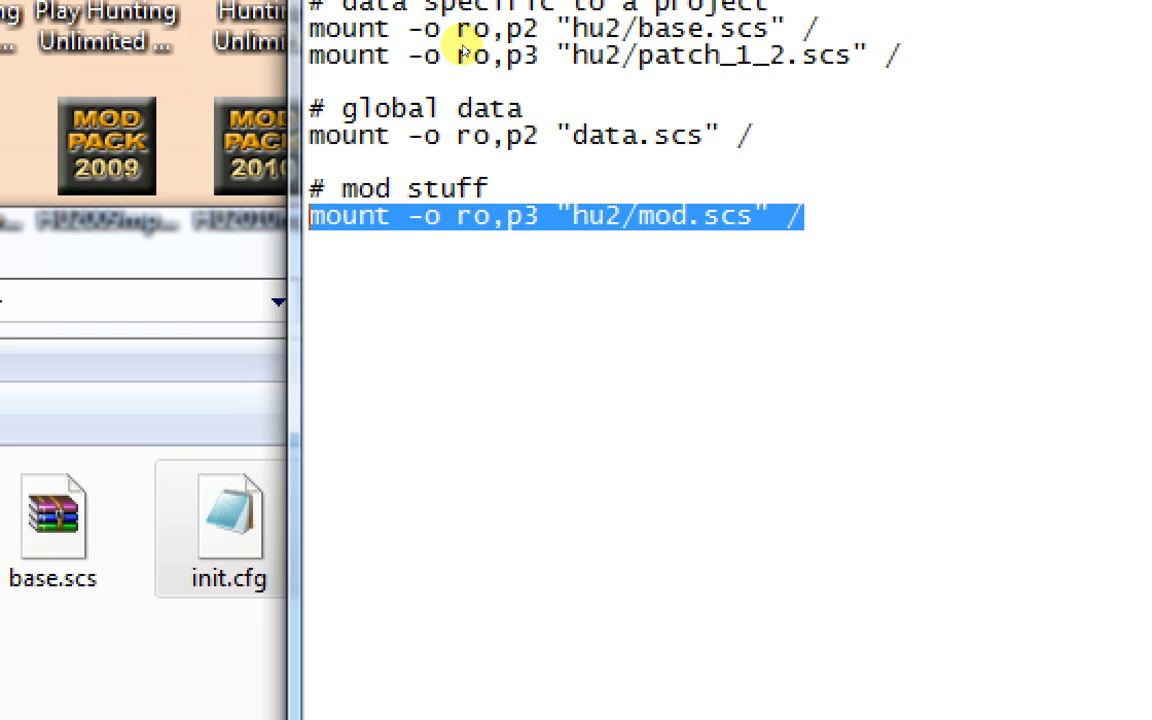
key("Right")
key("Right")
key("Right")
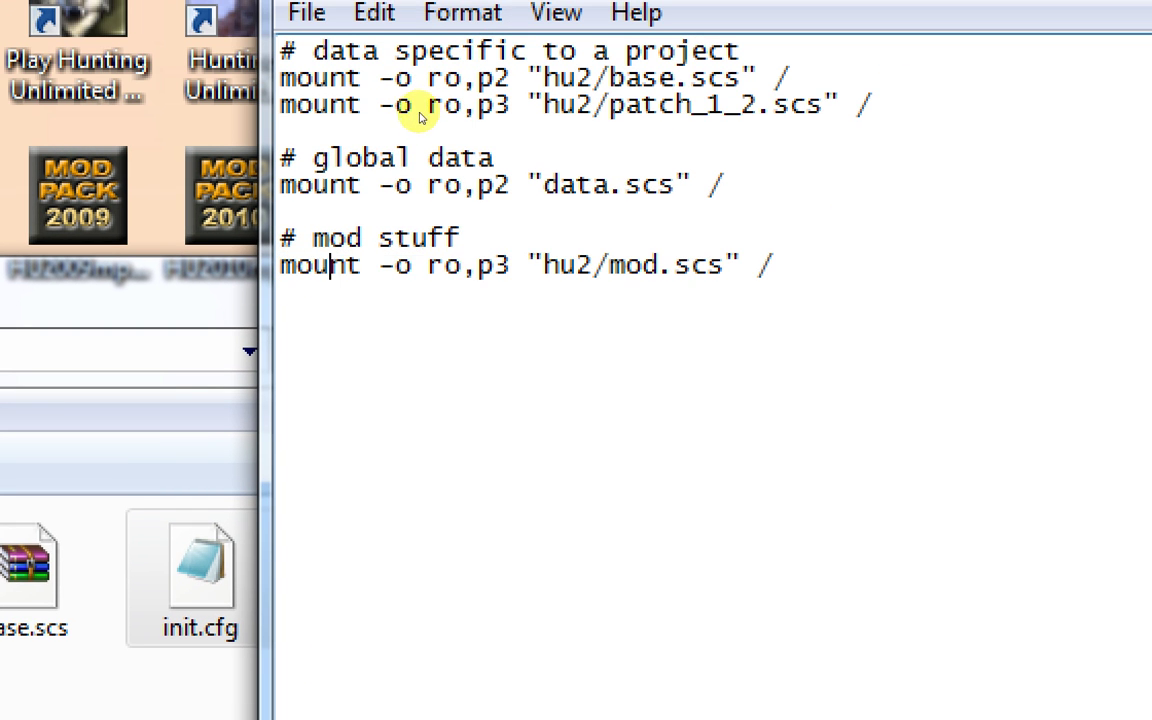
key("Home")
key("shift+Right")
key("shift+Right")
key("shift+Right")
key("shift+Right")
key("shift+Right")
key("shift+Right")
key("shift+Right")
key("shift+Right")
key("shift+Right")
key("shift+Right")
key("shift+Right")
key("shift+Right")
key("shift+Right")
key("shift+Right")
key("shift+Right")
key("shift+Right")
key("shift+Right")
key("shift+Right")
key("shift+Right")
key("shift+Right")
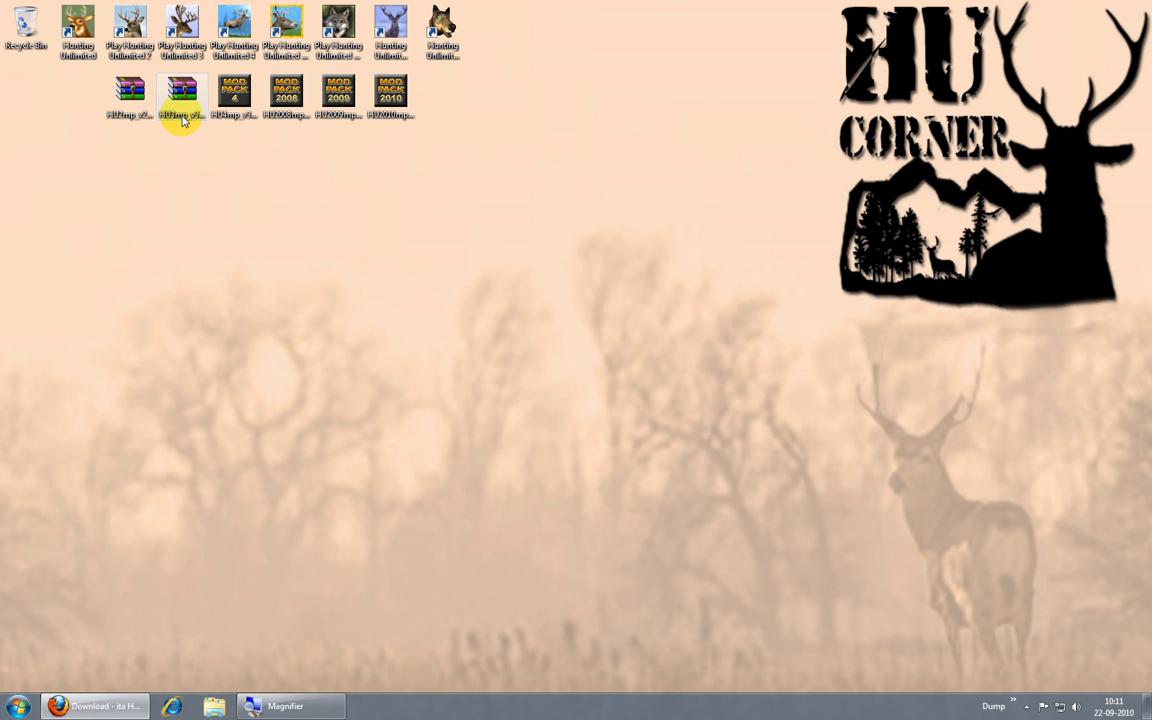
Open the HU3mp_v301.rar archive and the file location of the Play Hunting Unlimited 3 shortcut.
left_click(180, 100)
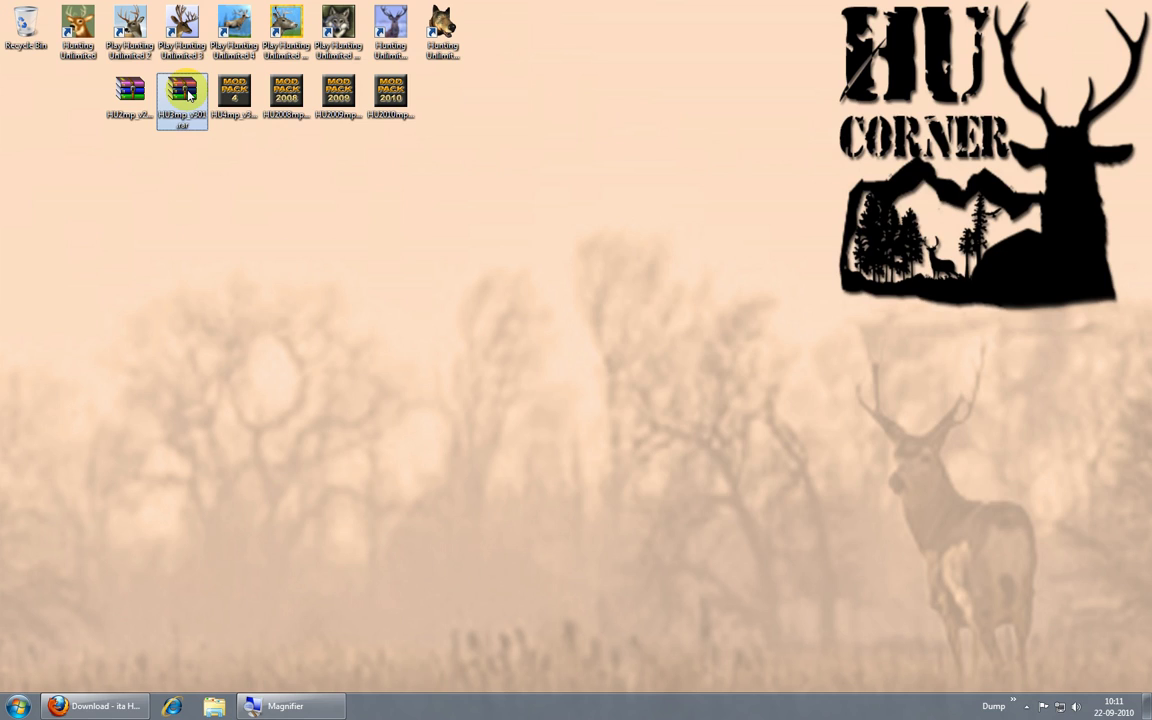
double_click(184, 93)
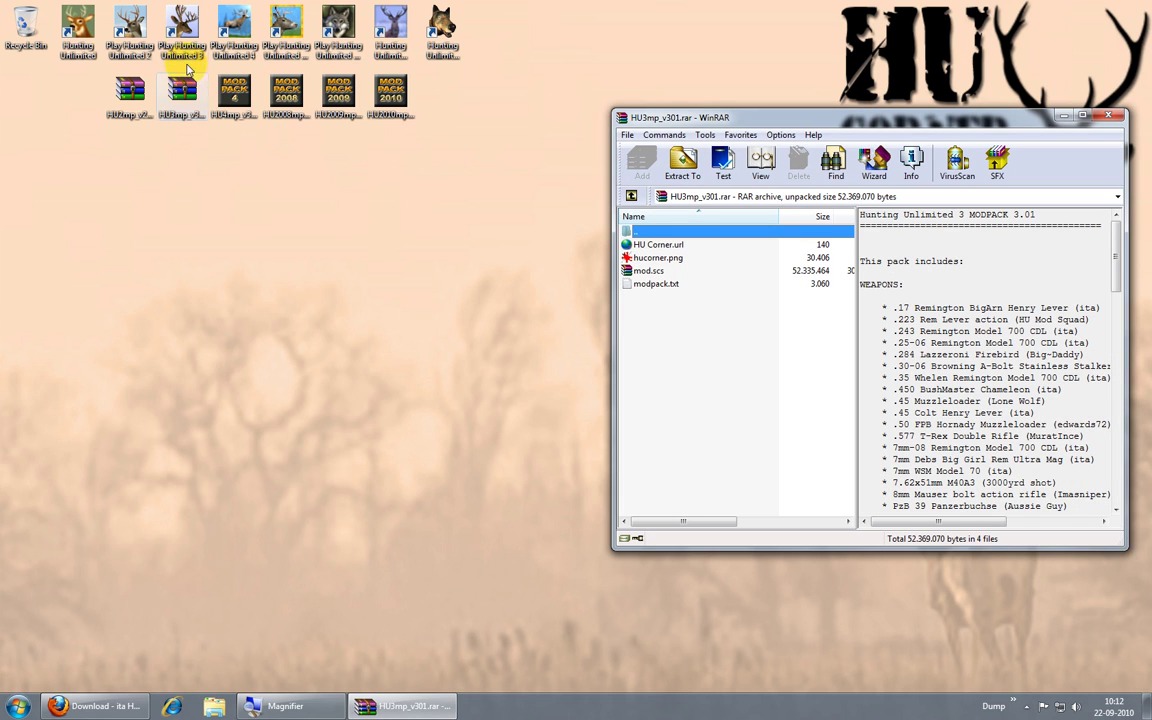
right_click(186, 46)
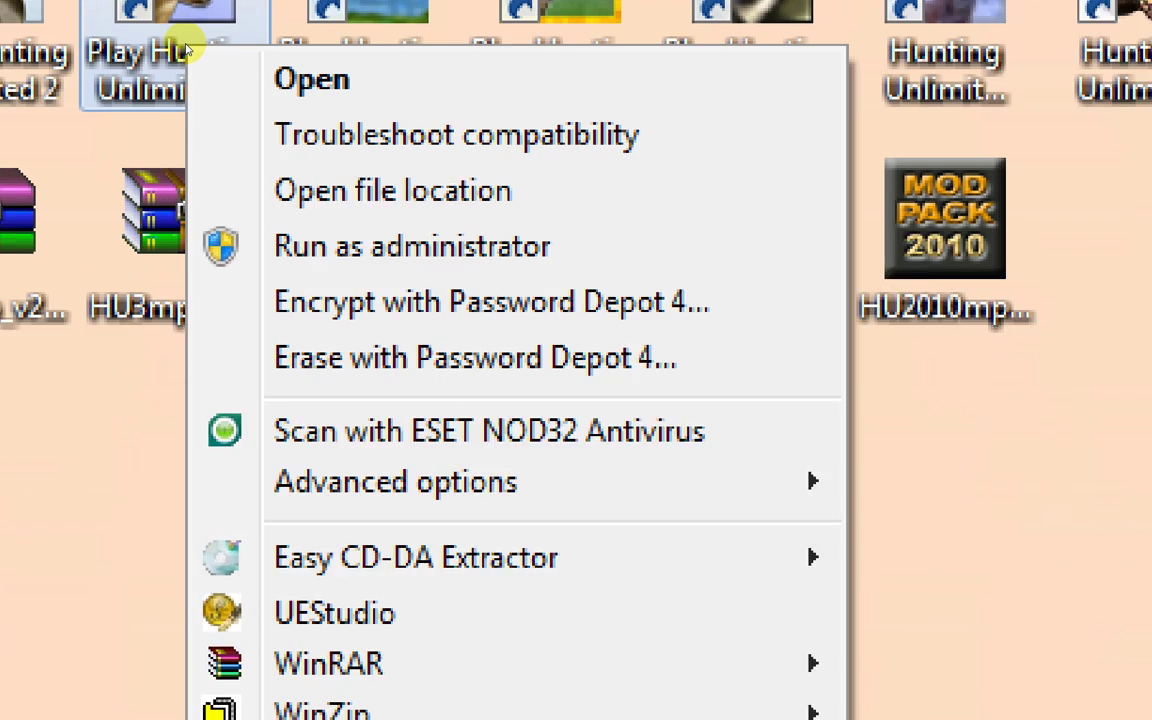
key("Down")
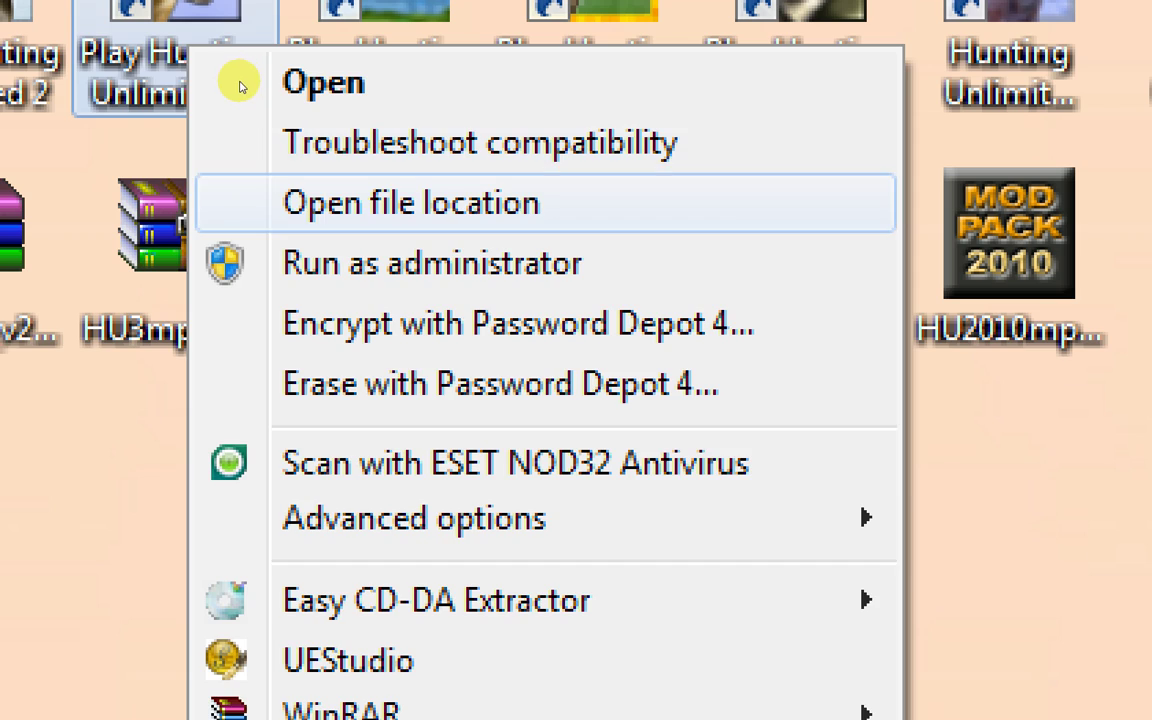
key("Return")
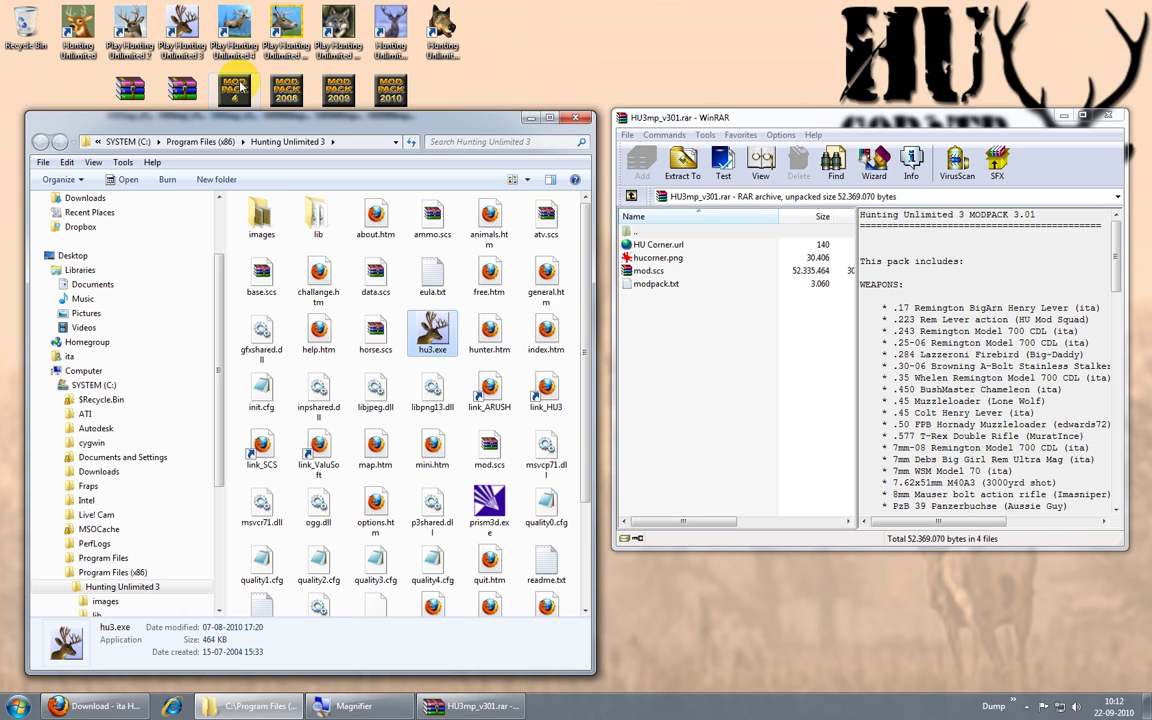
scroll(383, 255, "down", 2)
scroll(405, 285, "up", 2)
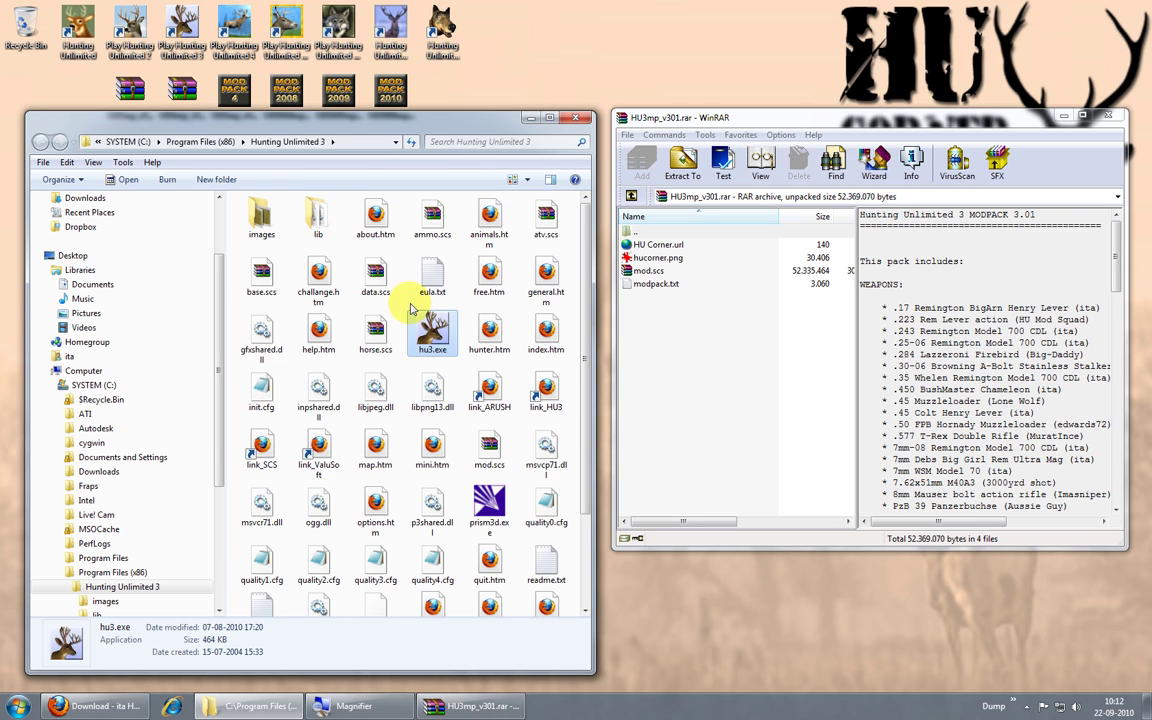
Extract mod.scs from the archive into the Hunting Unlimited 3 folder, replacing the existing file.
left_click(650, 272)
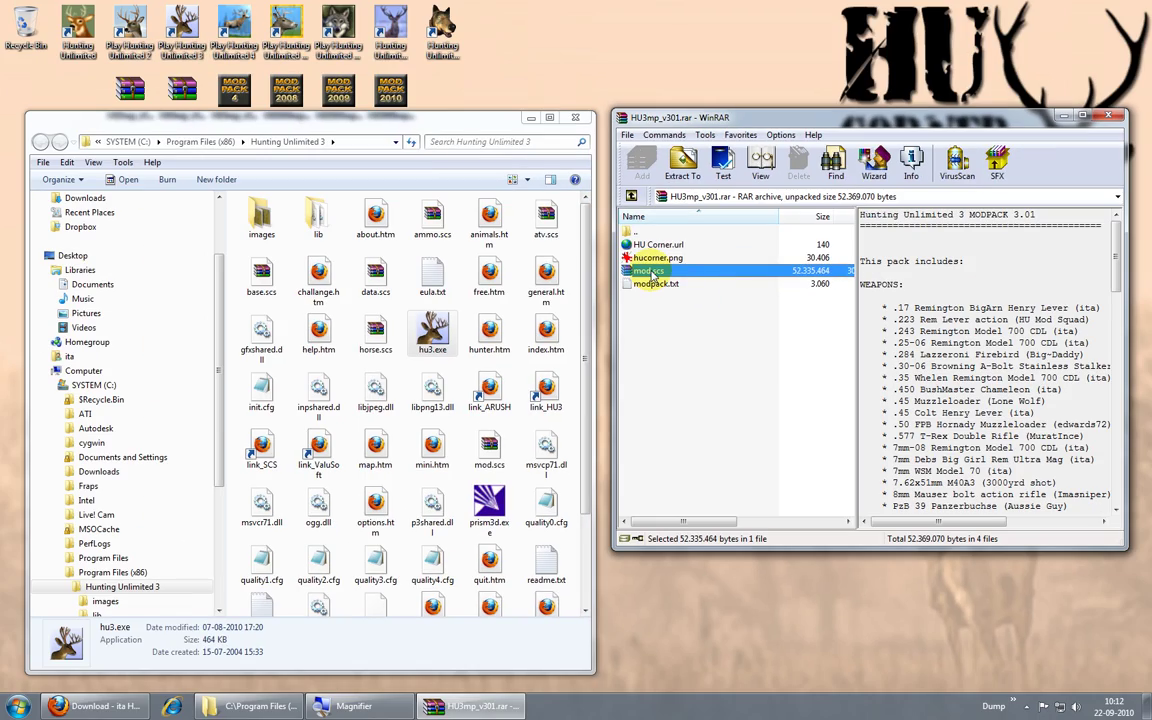
left_click_drag(652, 275, 500, 296)
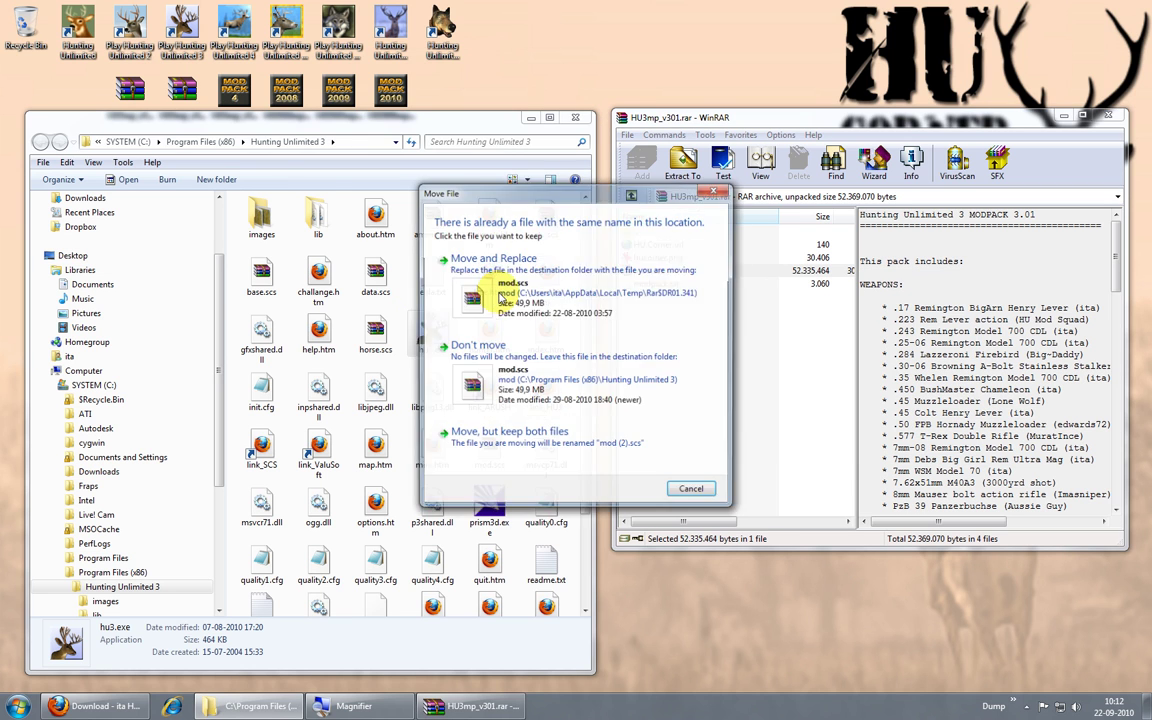
left_click(500, 296)
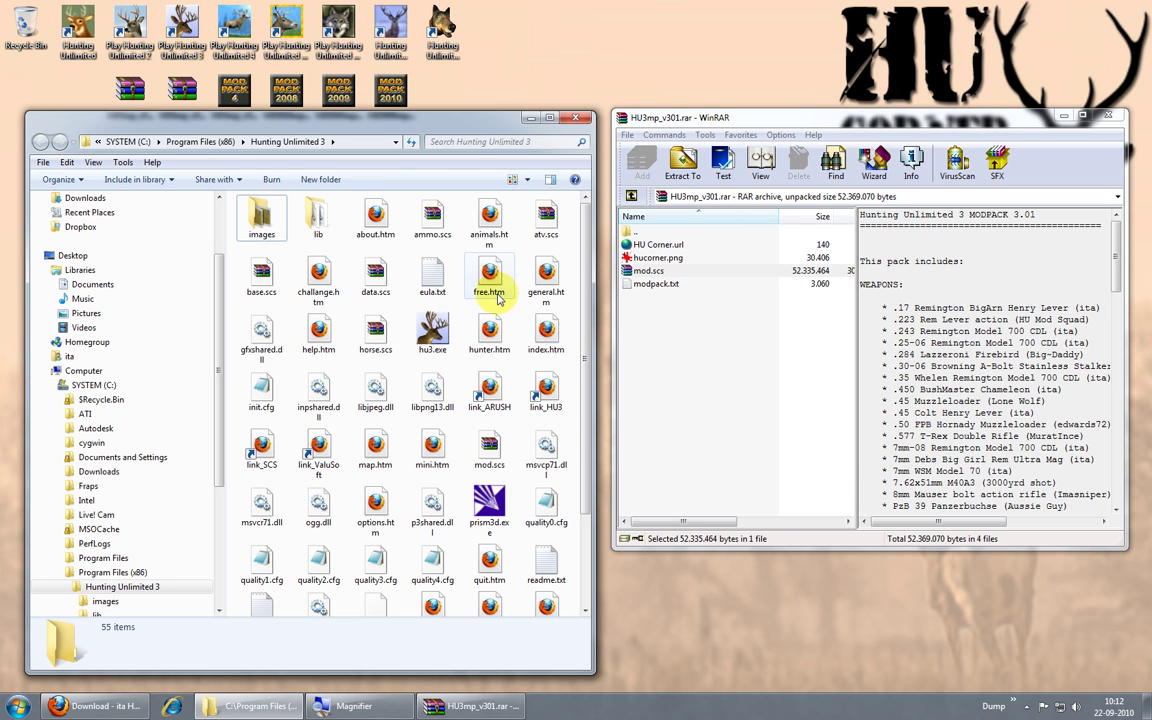
Open init.cfg from the Hunting Unlimited 3 folder and restore the text window to its smaller size.
left_click(262, 395)
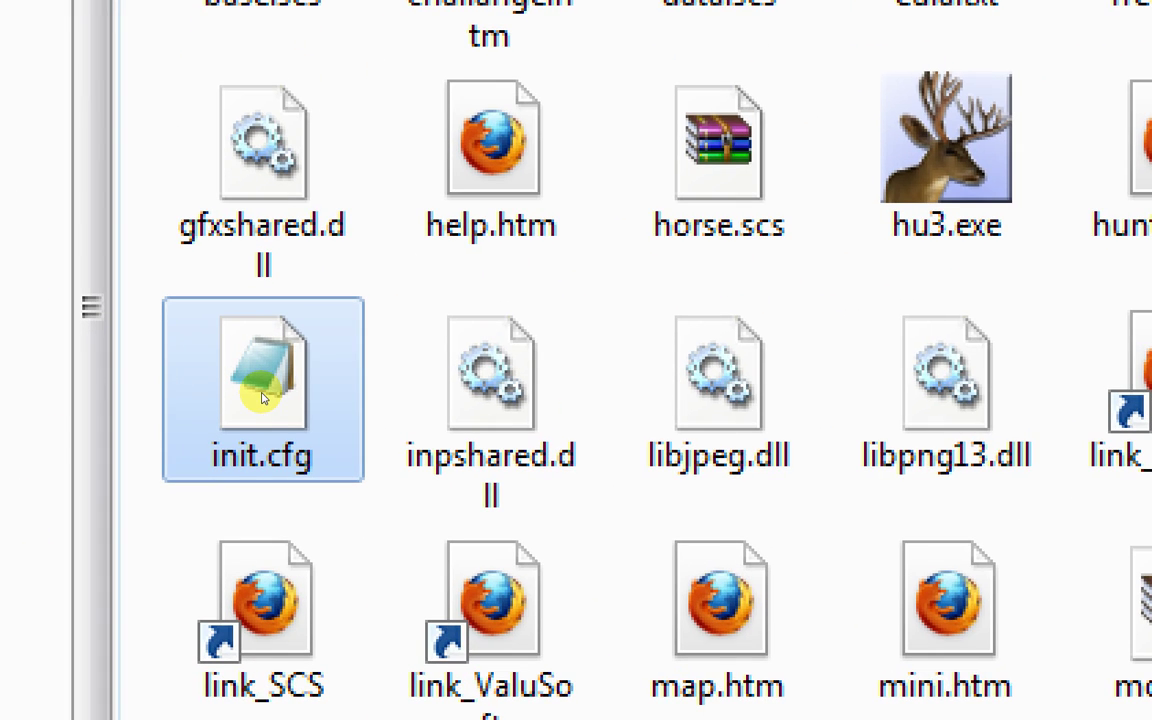
double_click(267, 383)
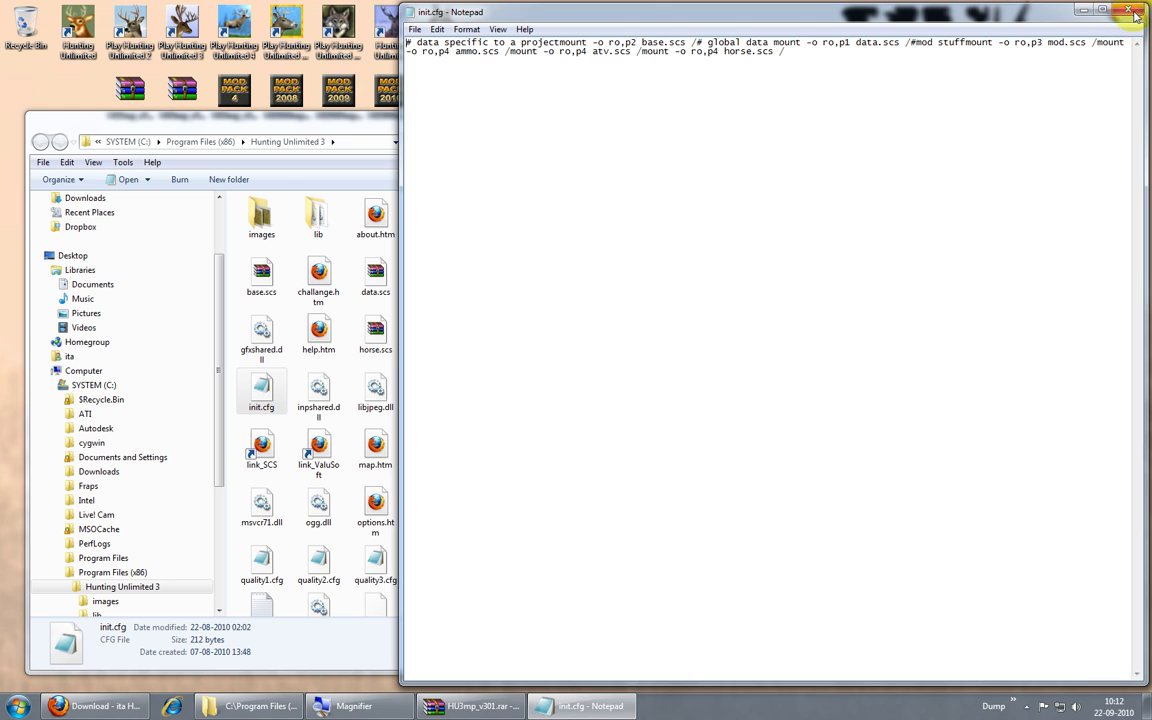
left_click(1103, 10)
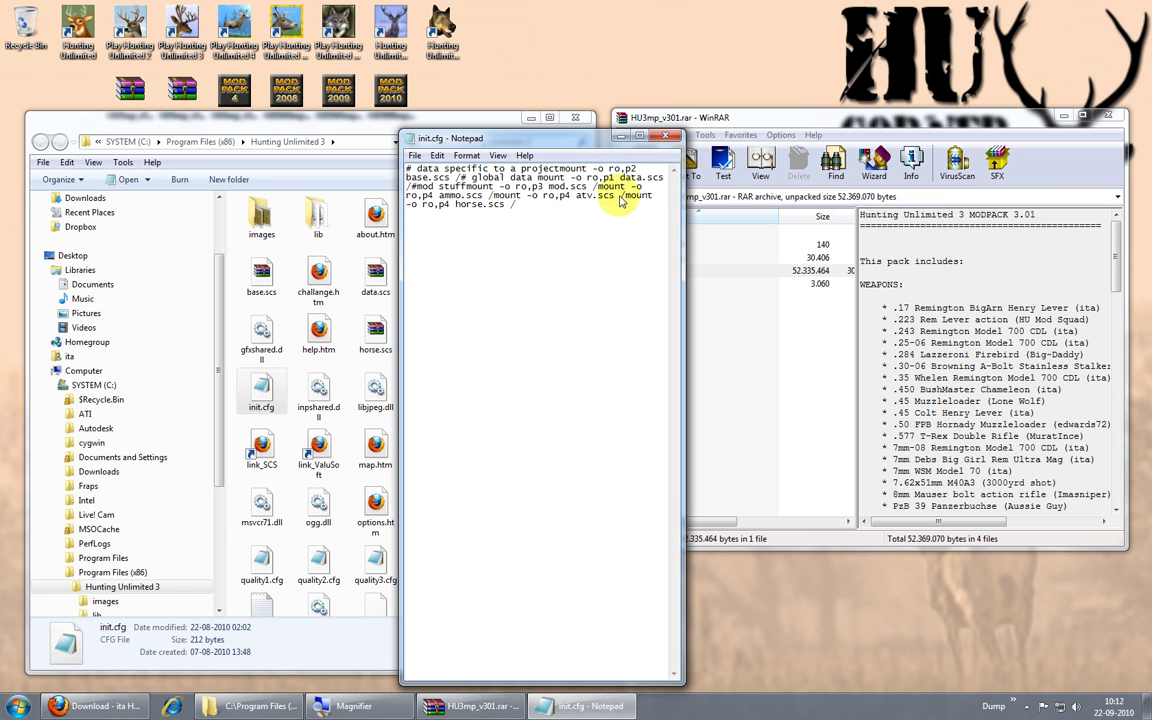
Put "#mod stuff" on its own line with line breaks before and after it, and close init.cfg.
left_click(410, 187)
key("Return")
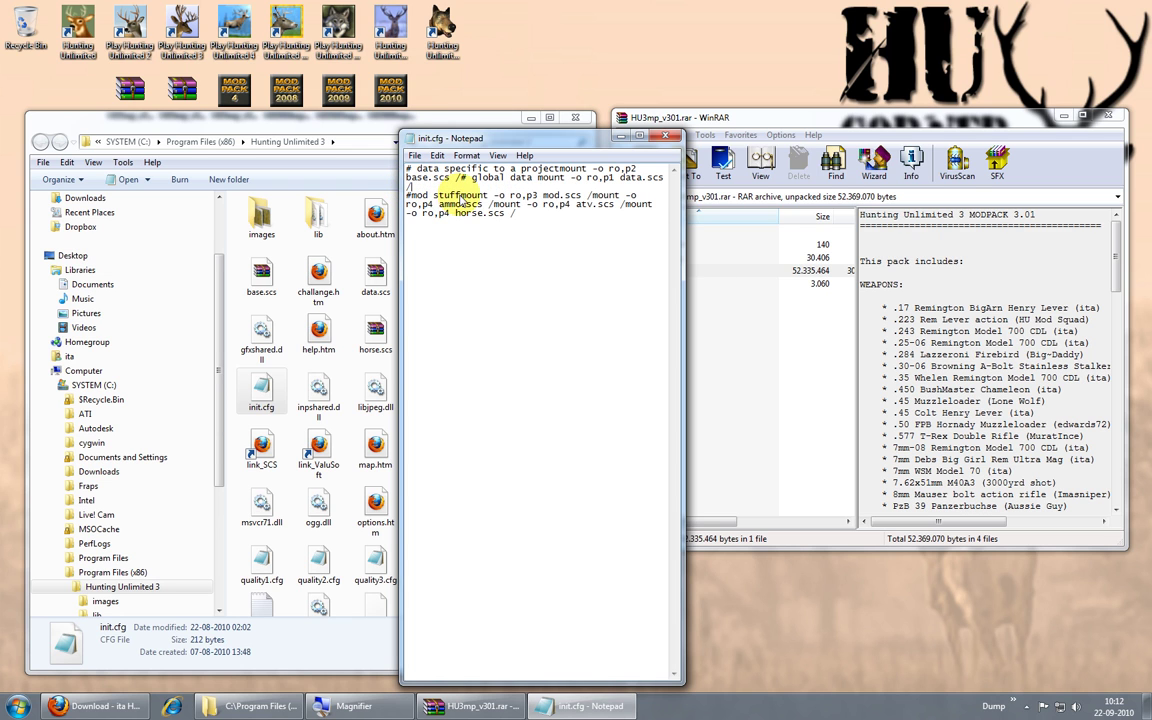
left_click(461, 196)
key("Return")
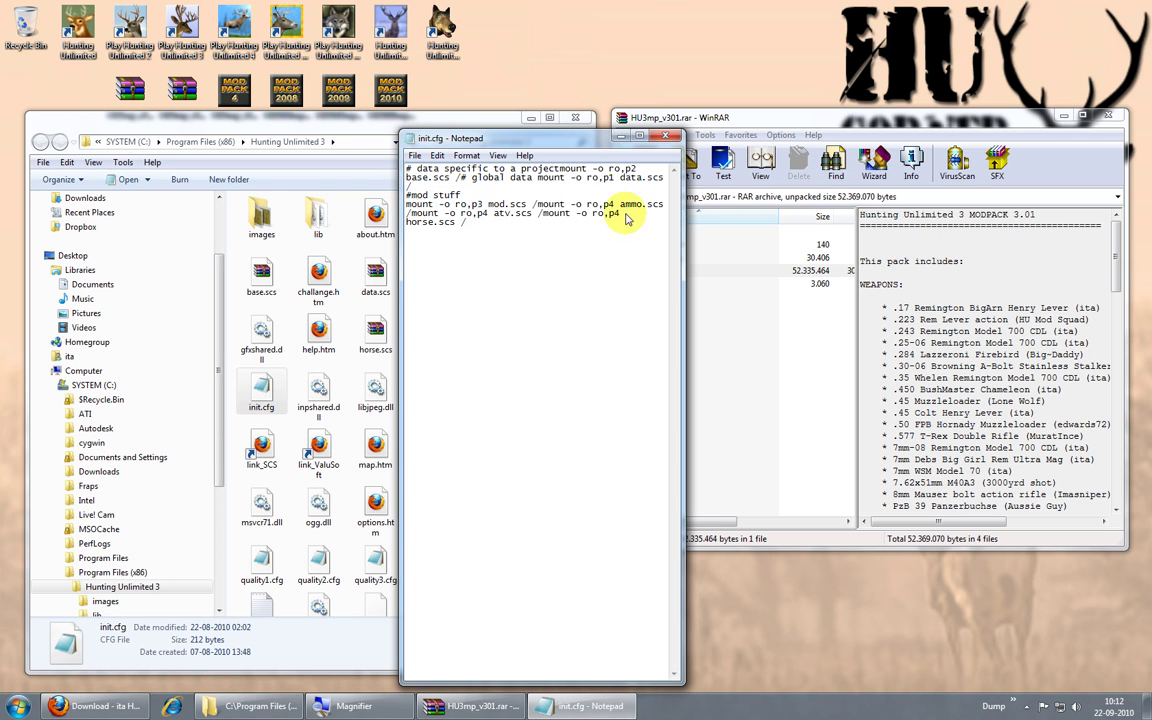
left_click(667, 139)
left_click(543, 336)
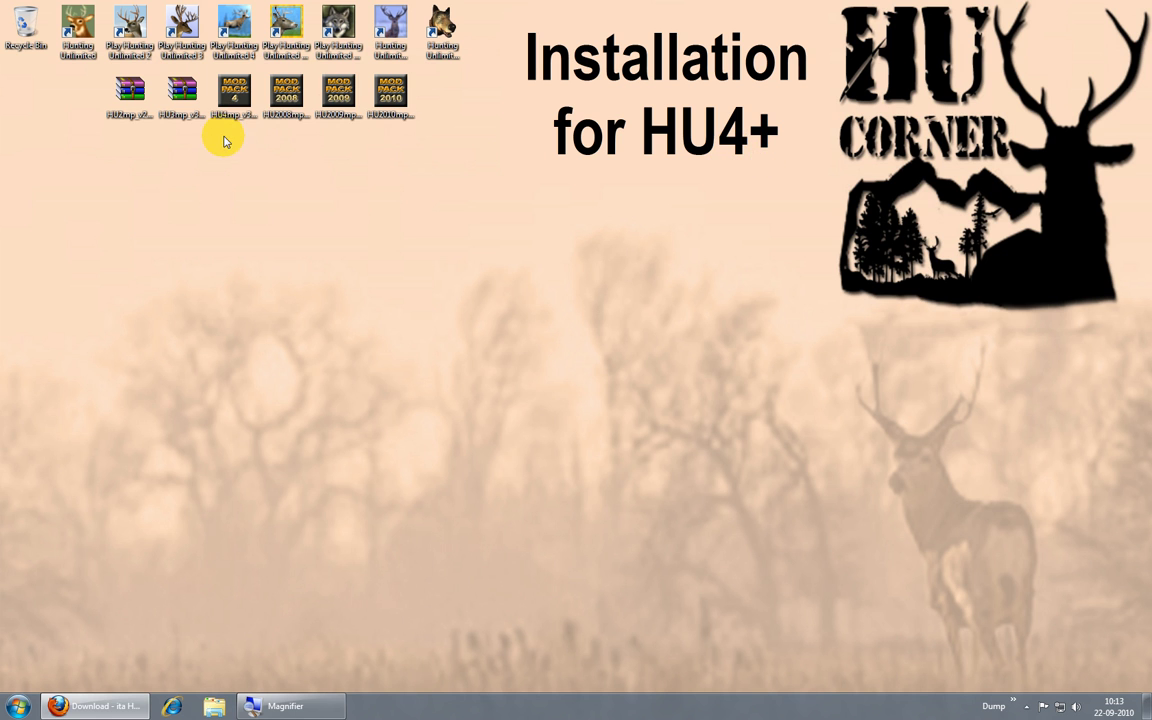
left_click_drag(224, 140, 412, 4)
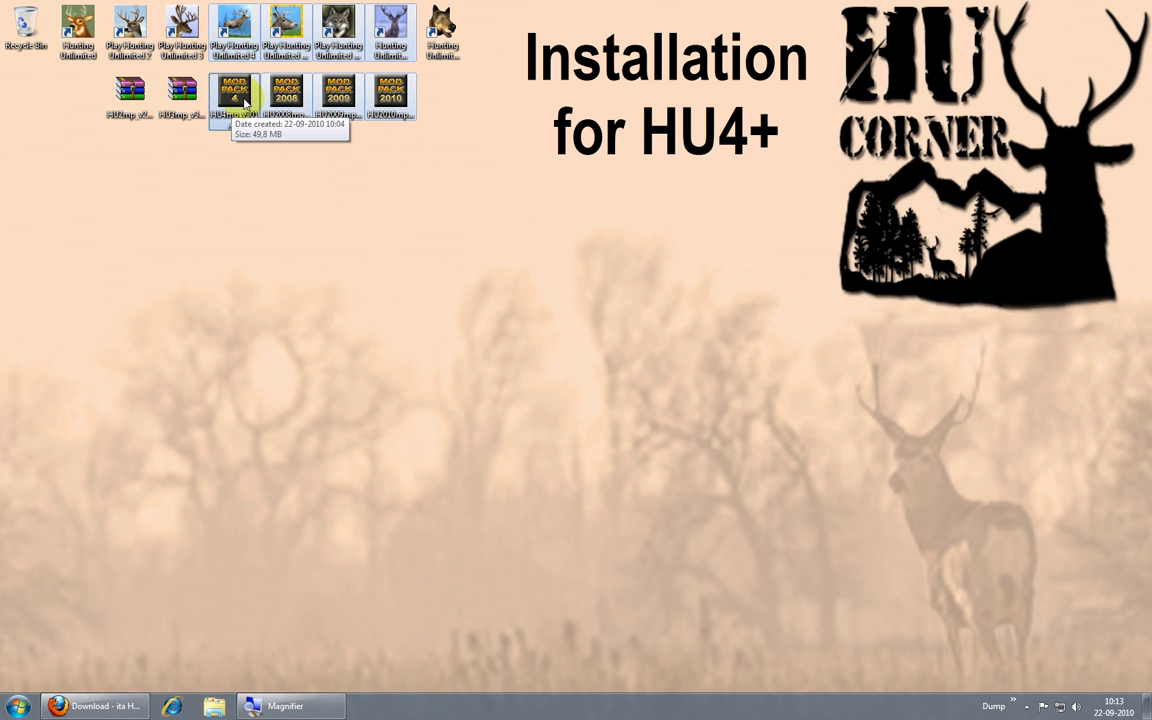
left_click(251, 185)
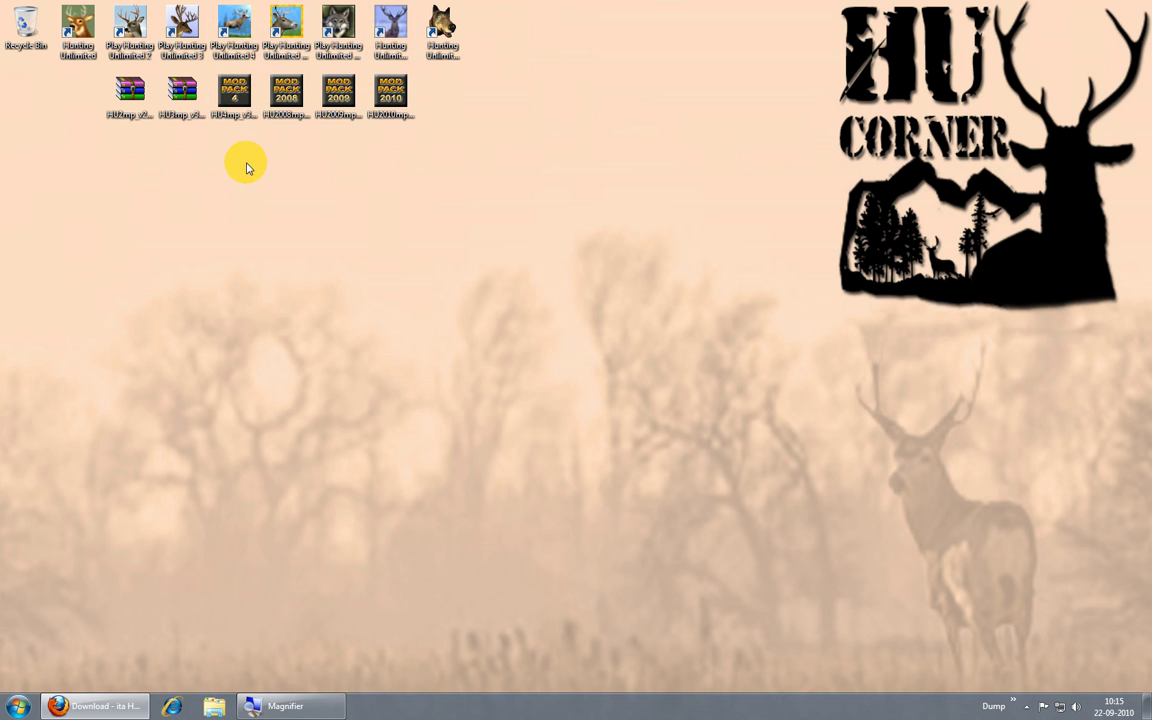
left_click(234, 92)
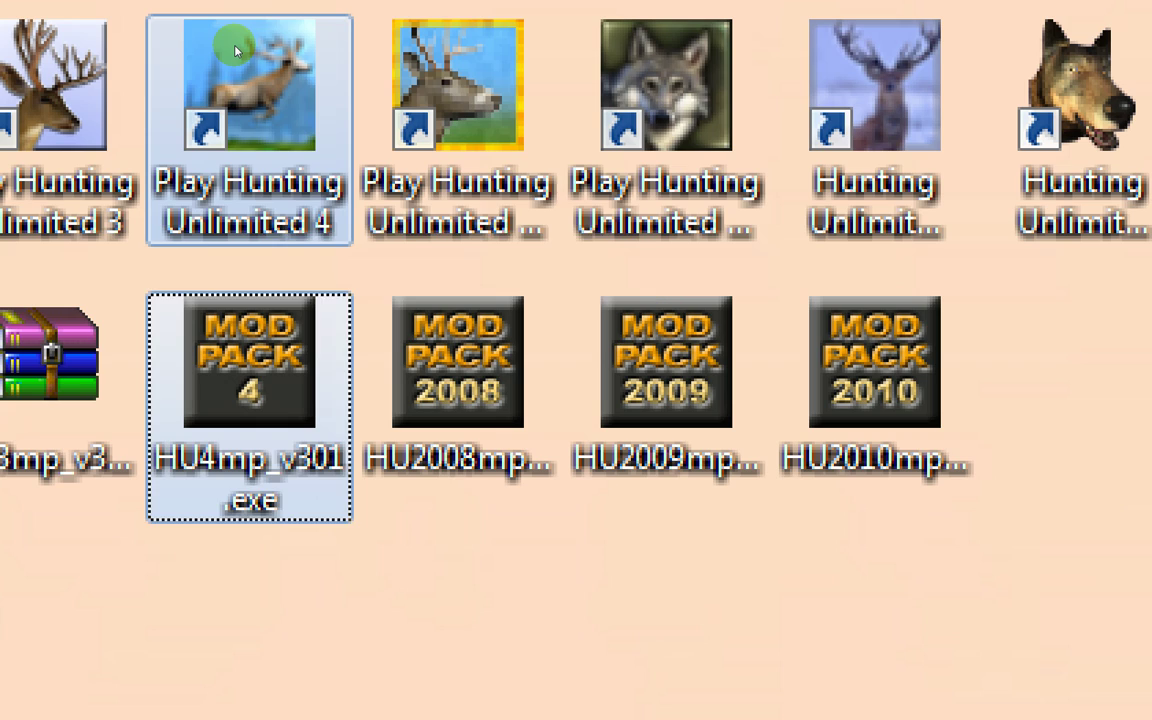
Open the file location of the Play Hunting Unlimited 4 desktop shortcut.
left_click(237, 51)
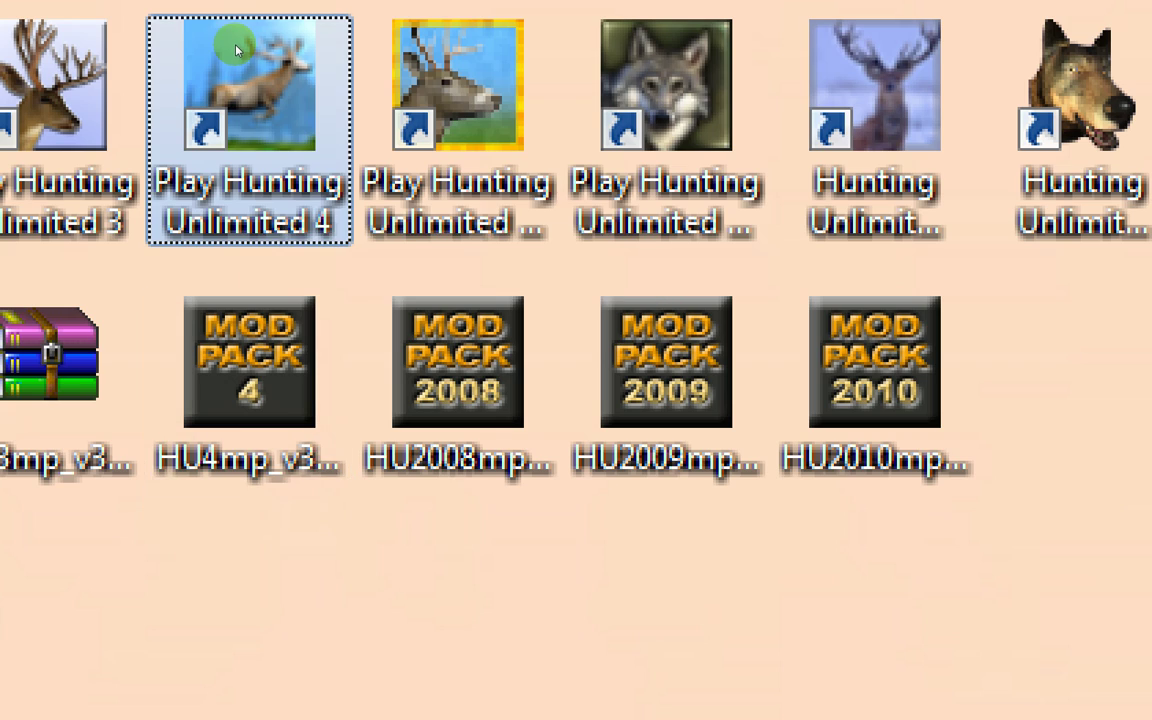
right_click(257, 39)
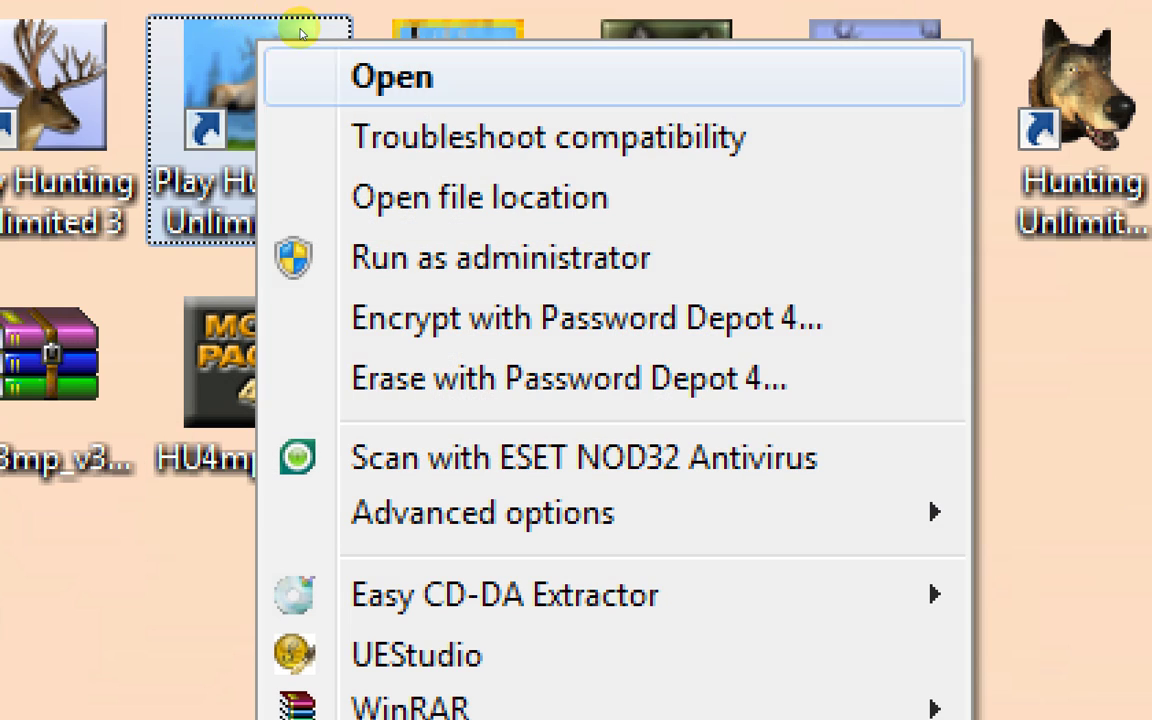
key("Return")
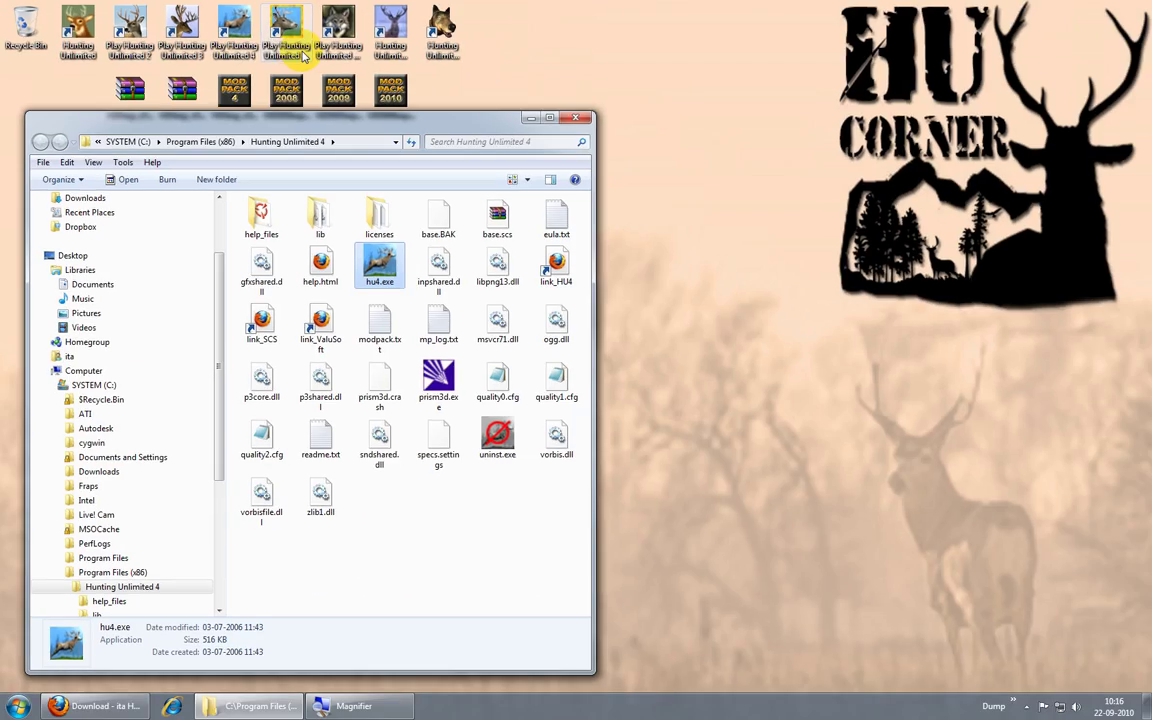
Copy the full folder path C:\Program Files (x86)\Hunting Unlimited 4 and close the folder window.
left_click(366, 147)
left_click(335, 145)
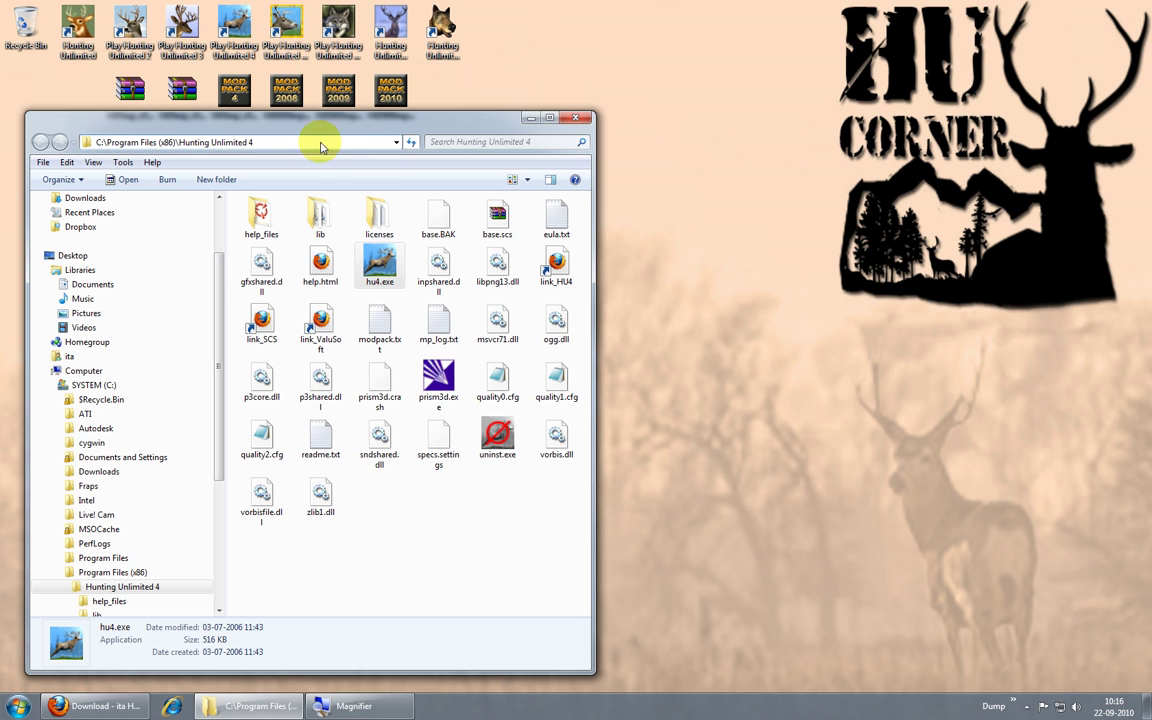
left_click_drag(314, 143, 94, 146)
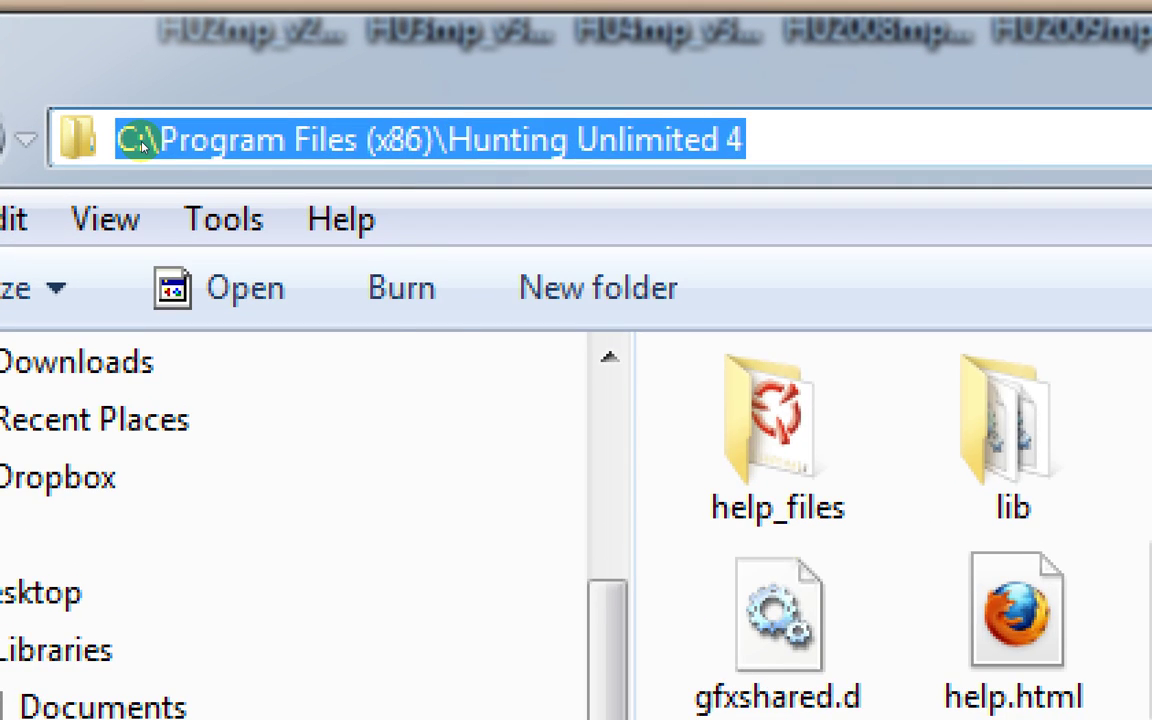
right_click(143, 146)
key("Down")
key("Down")
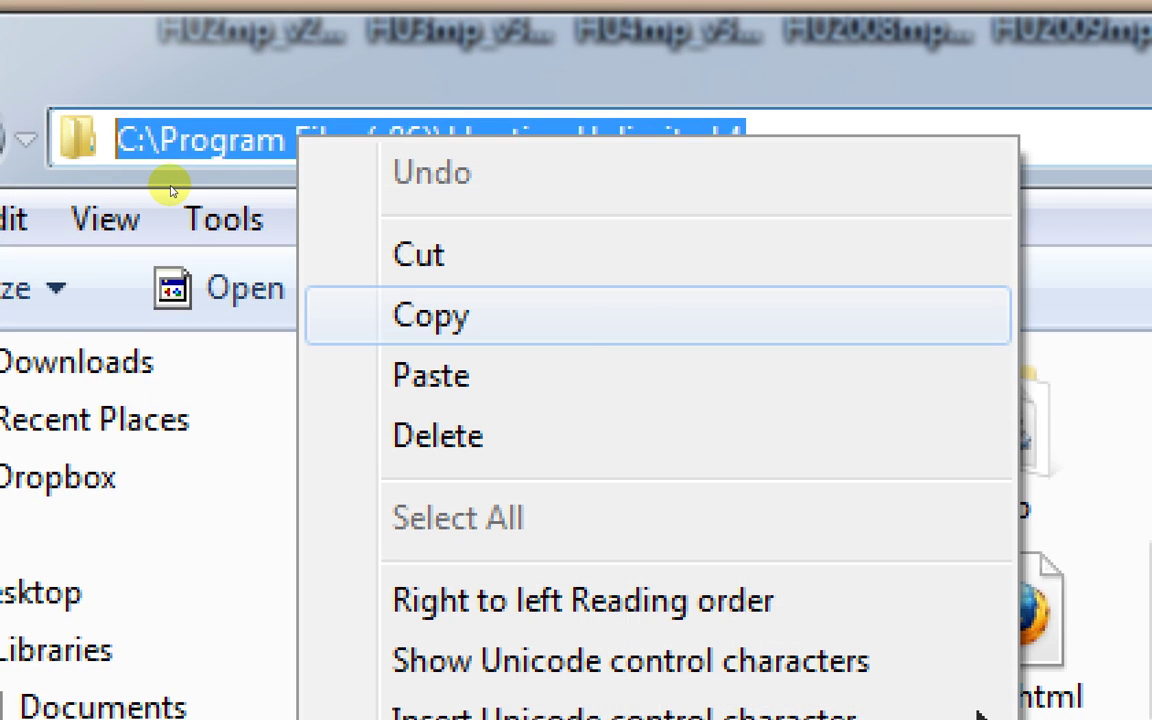
key("Return")
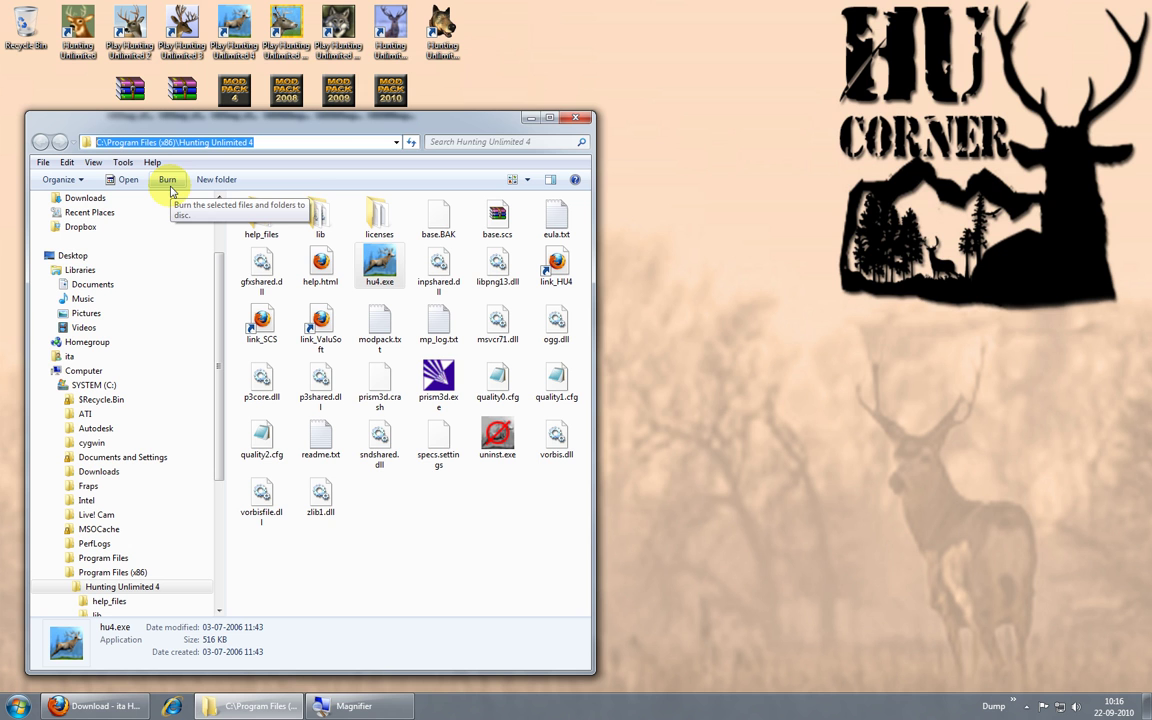
left_click(574, 117)
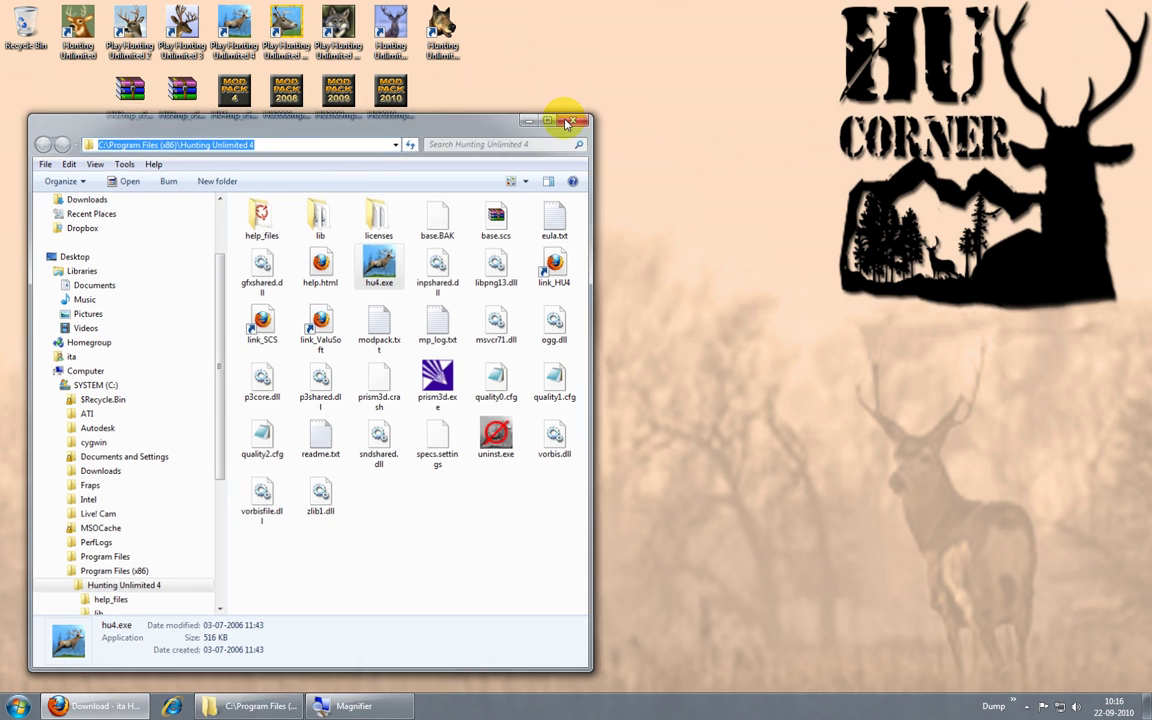
Run HU4mp_v301.exe from the desktop and accept the Hunting Unlimited 4 MODPACK v3.01 introduction.
left_click(228, 104)
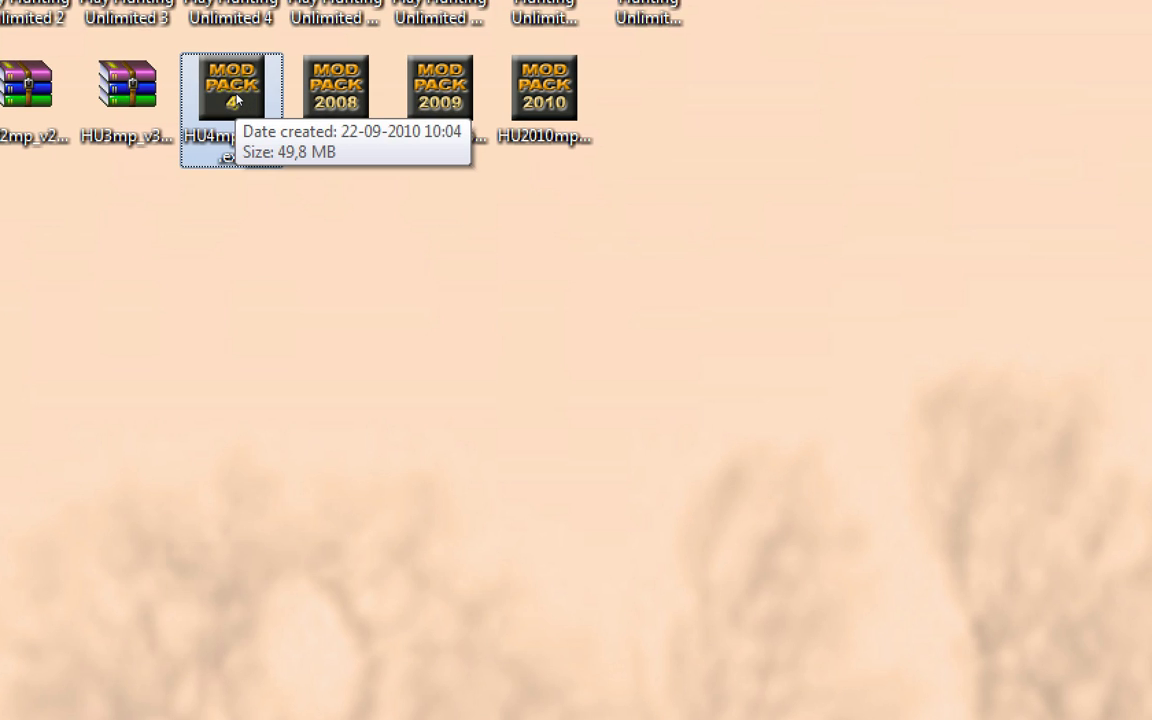
double_click(237, 97)
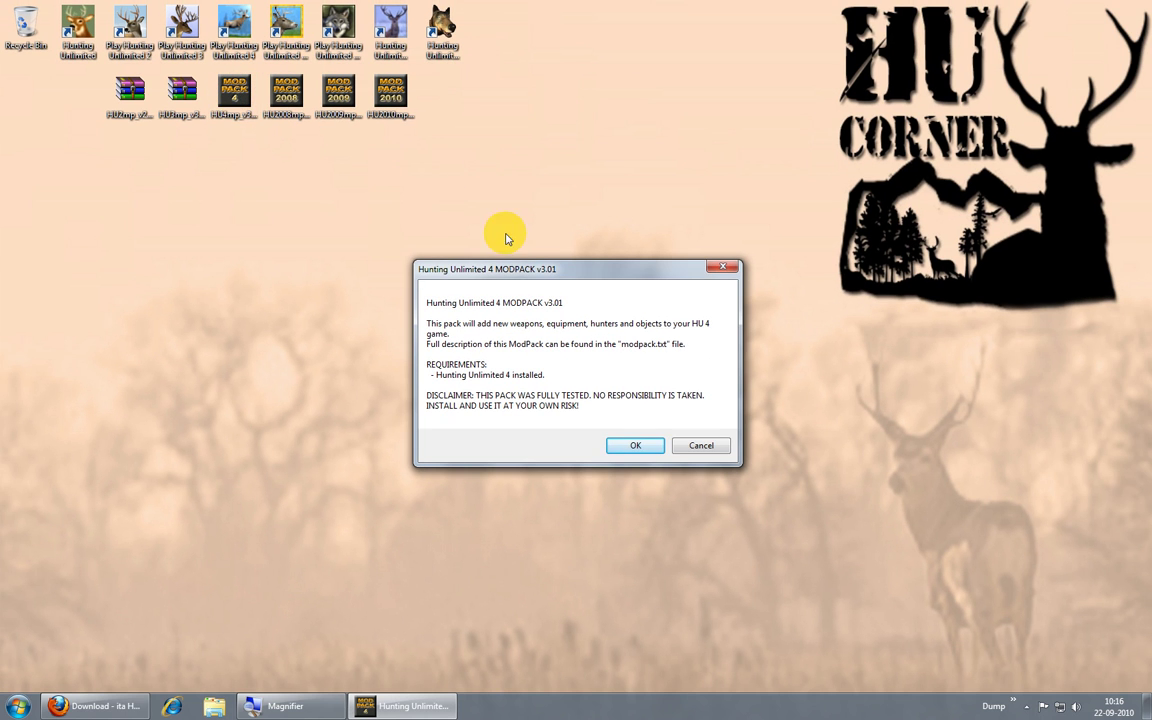
left_click_drag(509, 276, 488, 234)
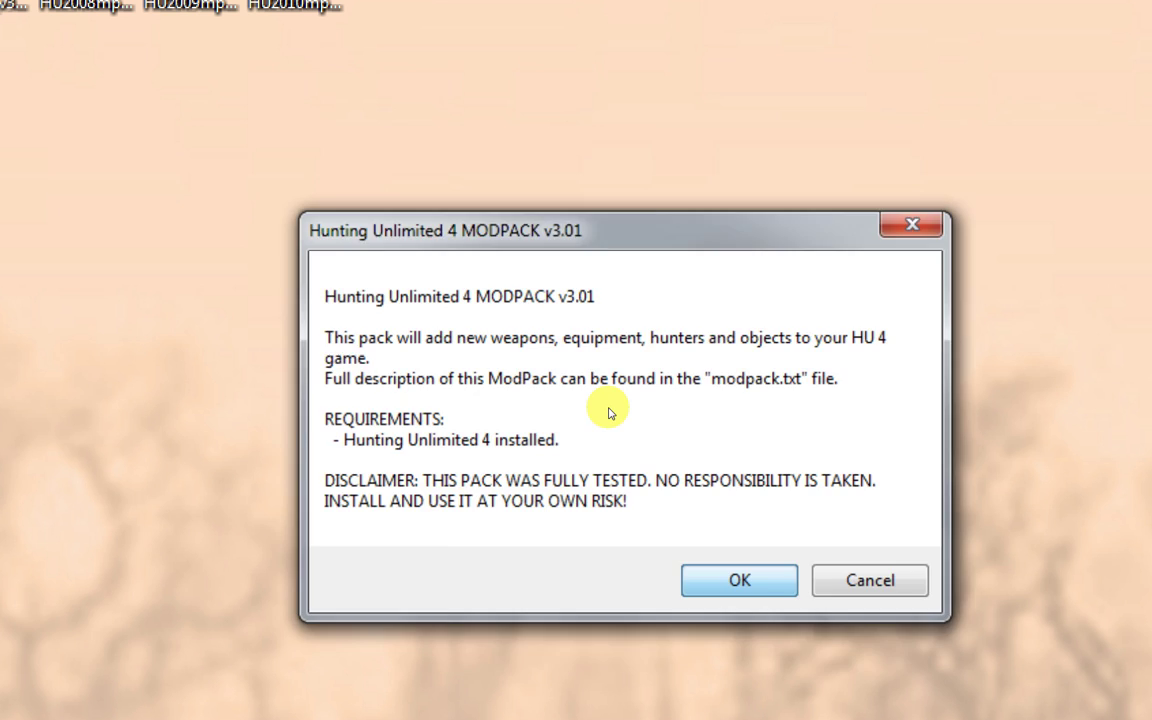
key("Return")
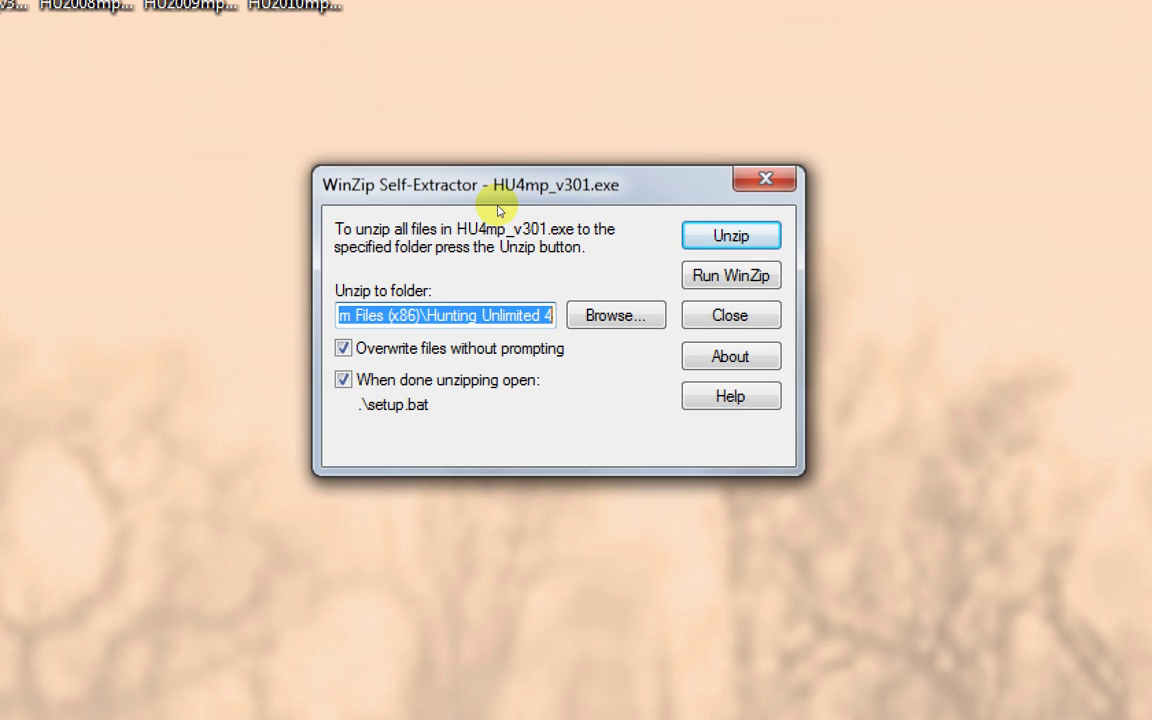
Replace the self-extractor's destination folder with the copied path C:\Program Files (x86)\Hunting Unlimited 4.
left_click(502, 315)
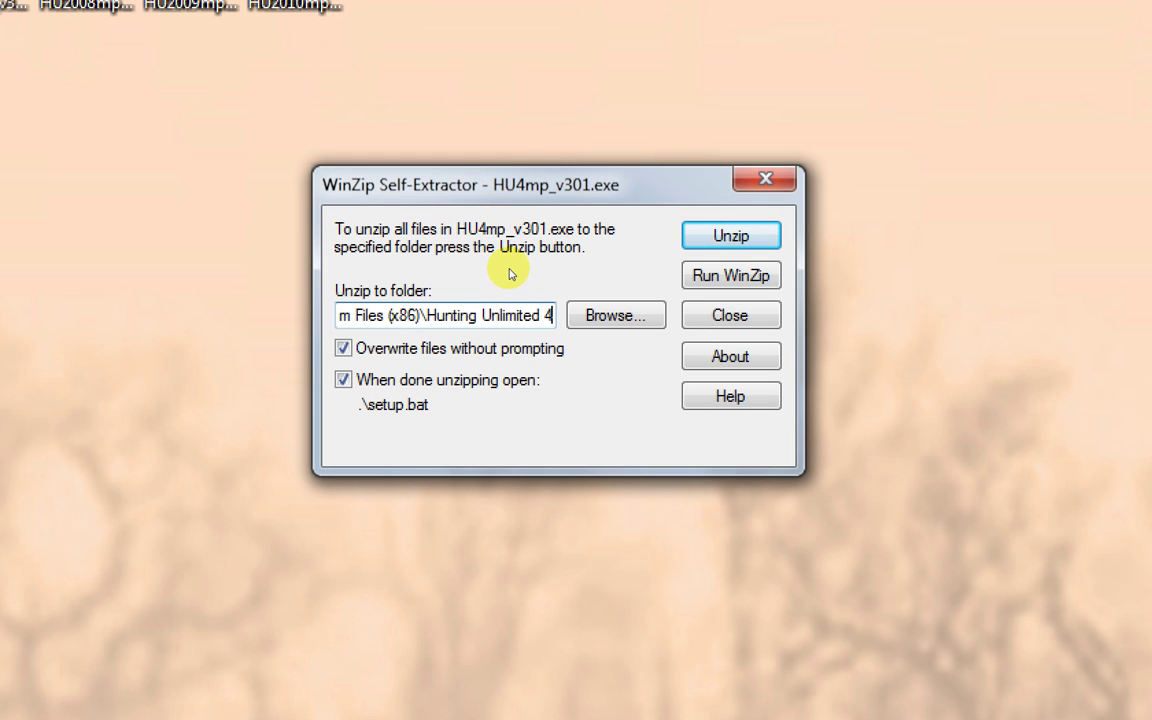
key("shift+Home")
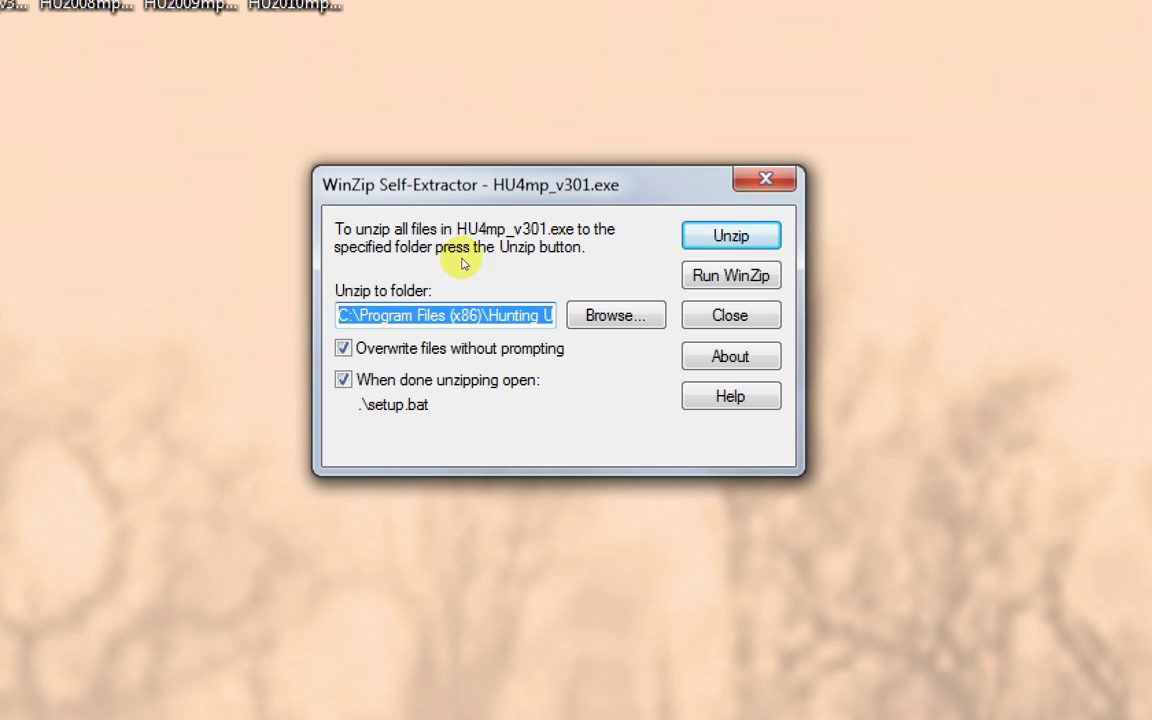
key("shift+F10")
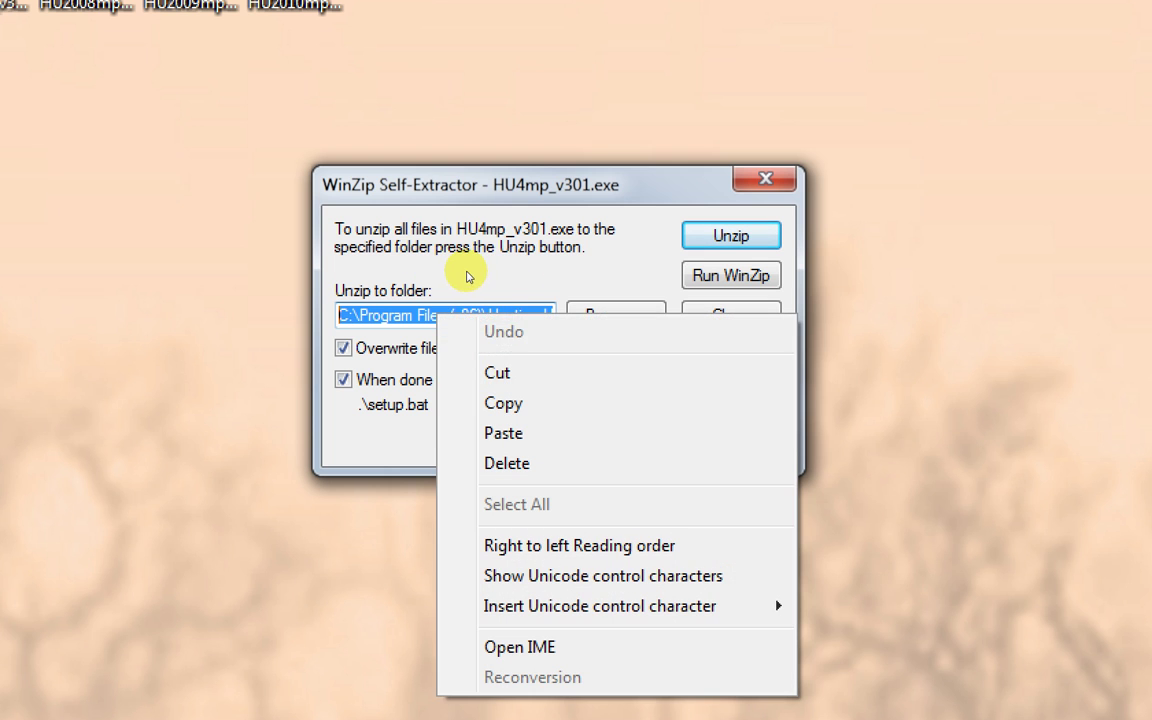
key("Down")
key("Down")
key("Down")
key("Return")
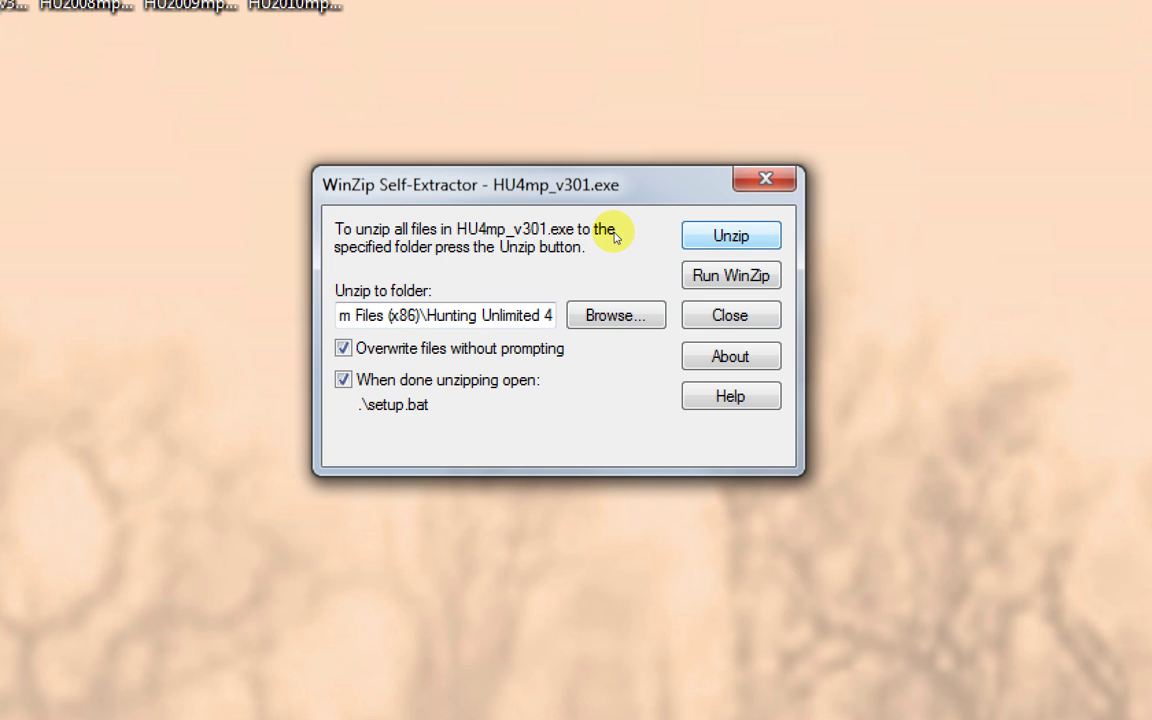
Unzip the ModPack files into the Hunting Unlimited 4 folder and let the setup.bat installer run to completion.
key("Return")
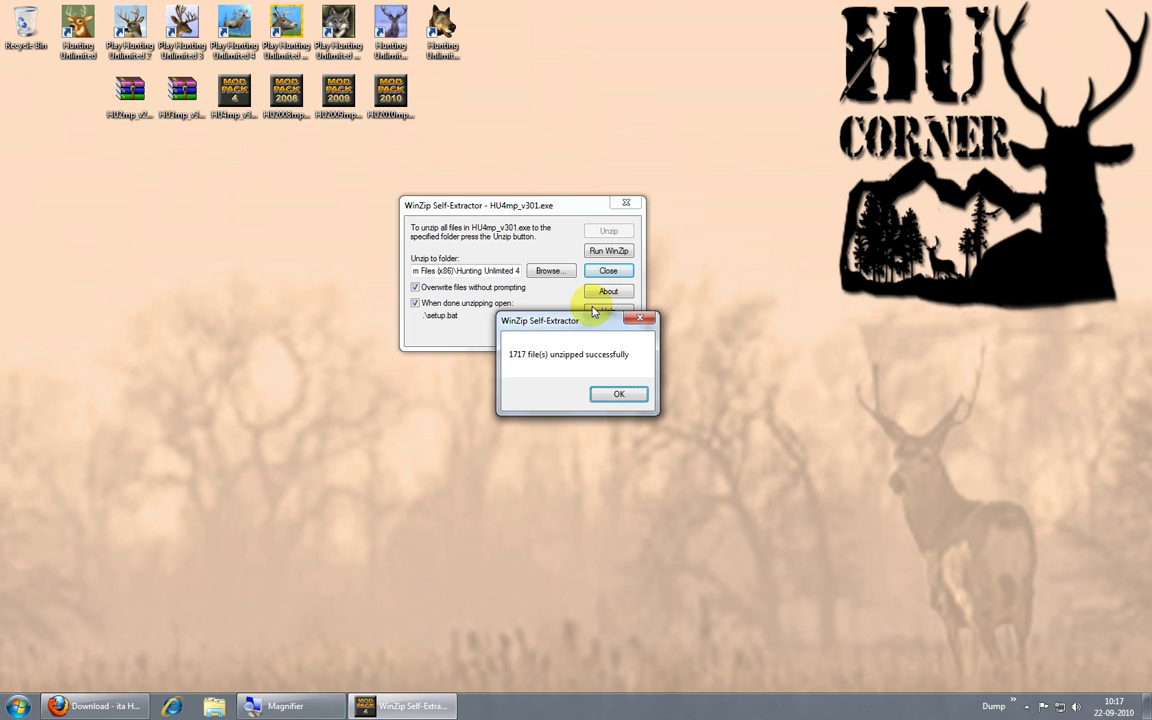
left_click(618, 395)
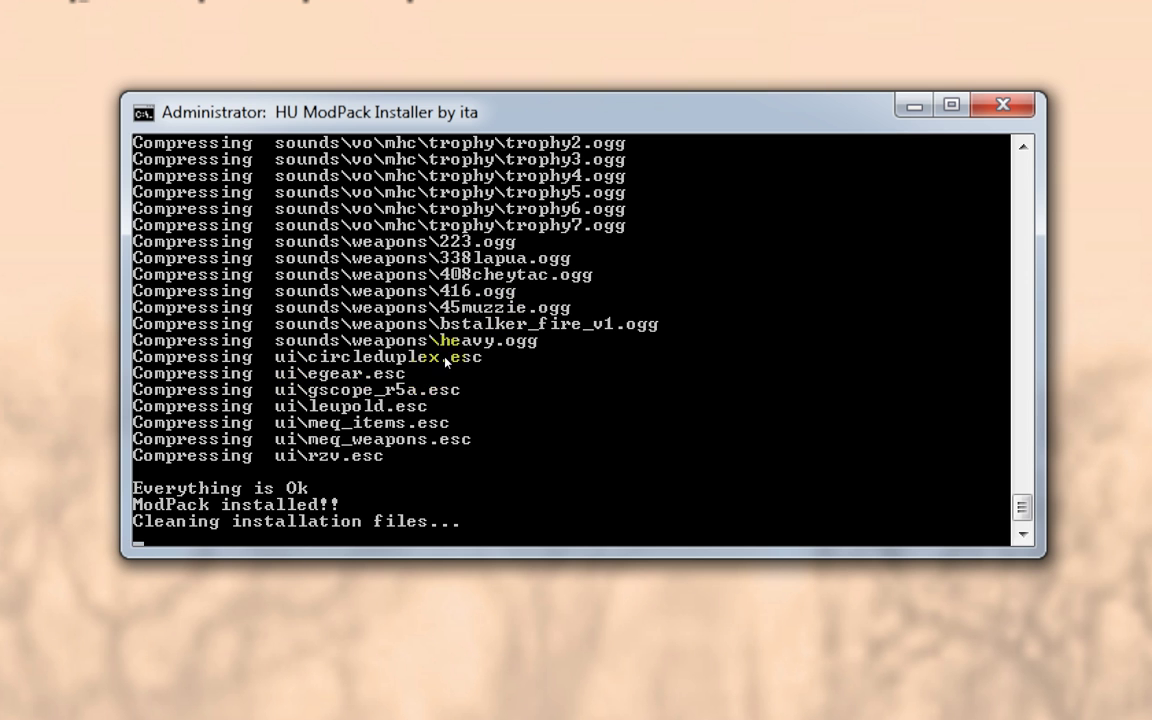
key("super+minus")
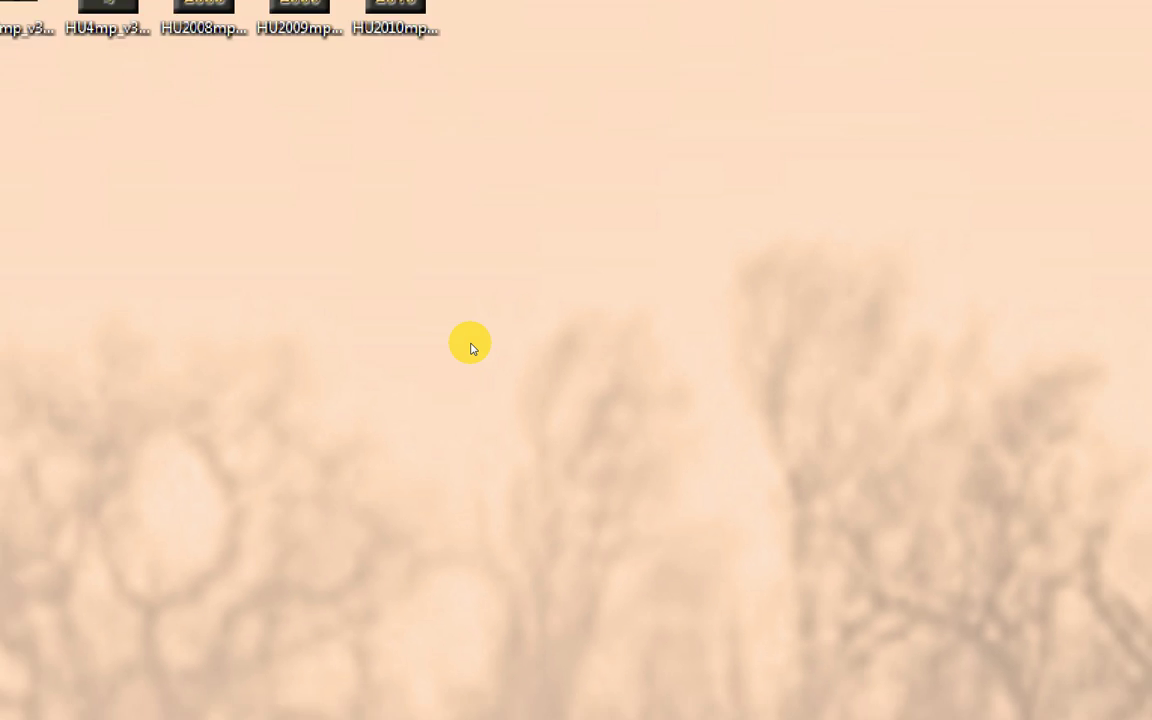